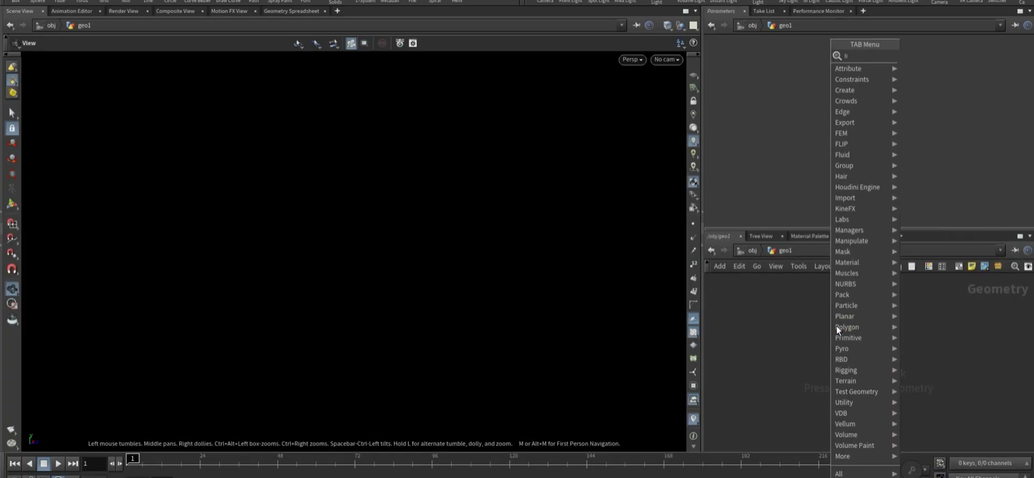
- Add a Line node pointing downward with Direction Y set to -1
key(Return)
text(-)
key(Return)
- Add a Match Size node after the line, justified to Y Min
key(Tab)
text(matchs)
key(Return)
click(861, 339)
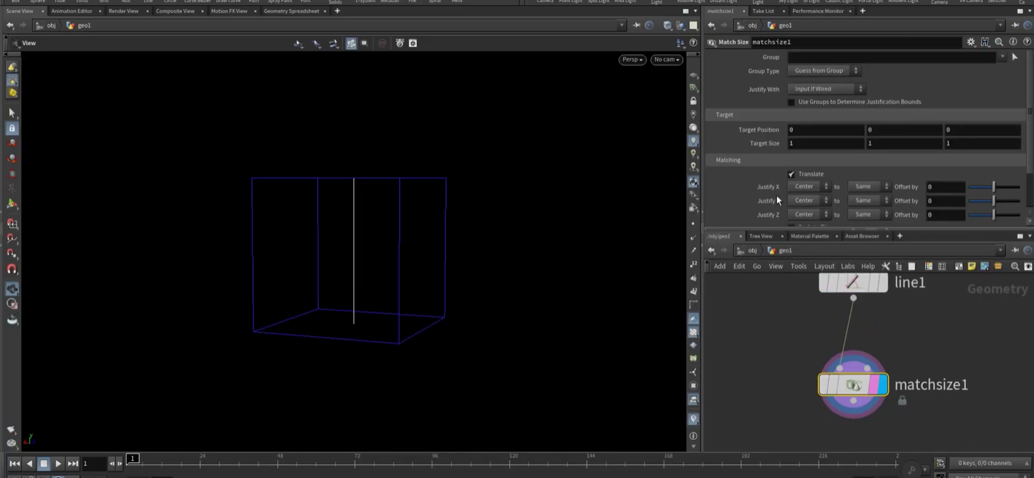
click(799, 223)
scroll(818, 374, down, 3)
- Add a Resample node below matchsize1 limited to a maximum of 10 segments
key(Tab)
text(scatter)
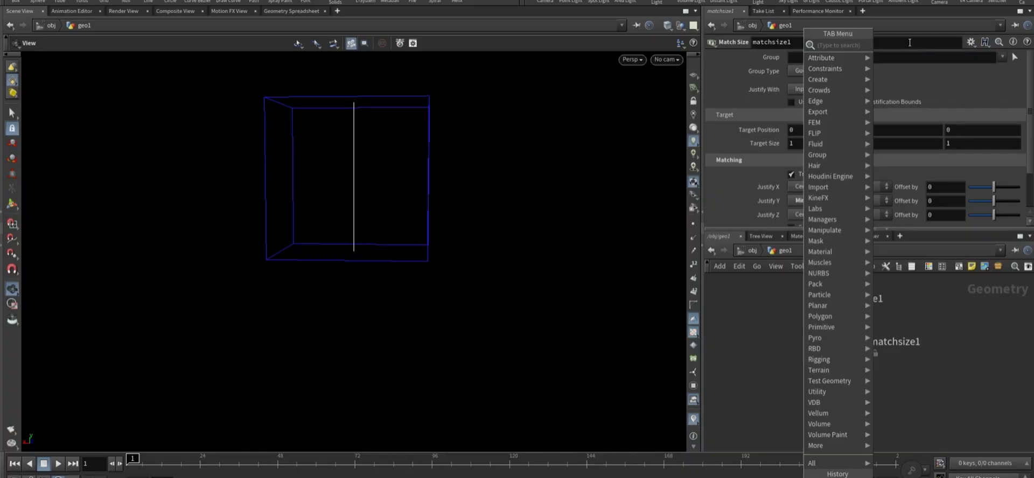
click(910, 45)
click(838, 399)
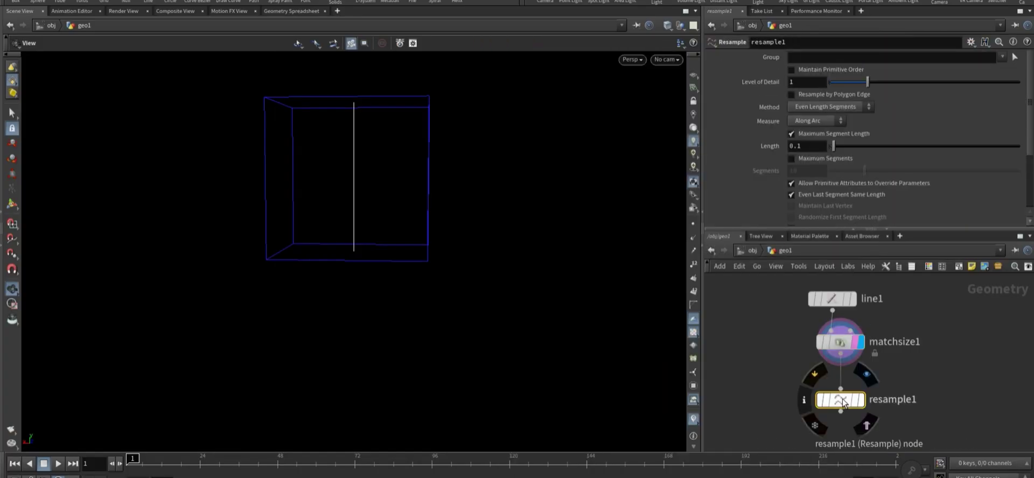
click(799, 135)
click(792, 159)
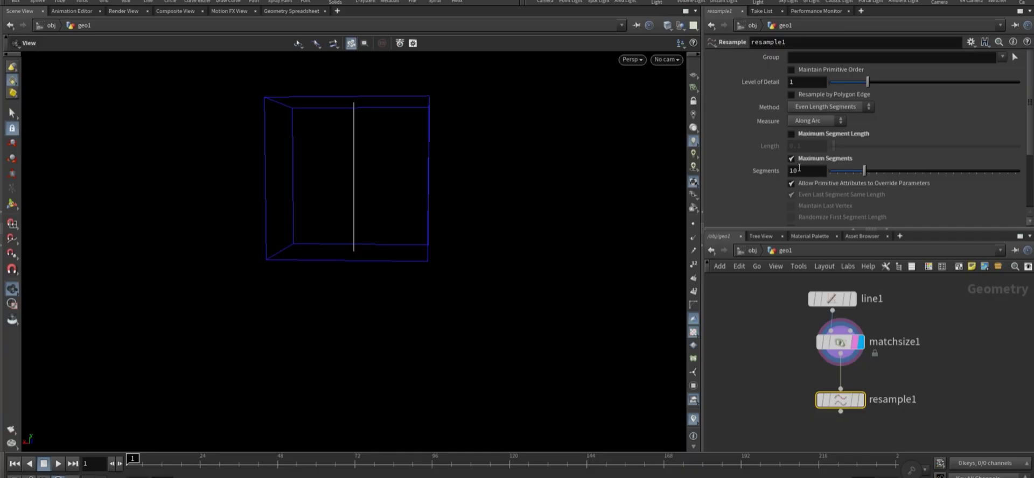
- Add a Carve node below resample1
key(Tab)
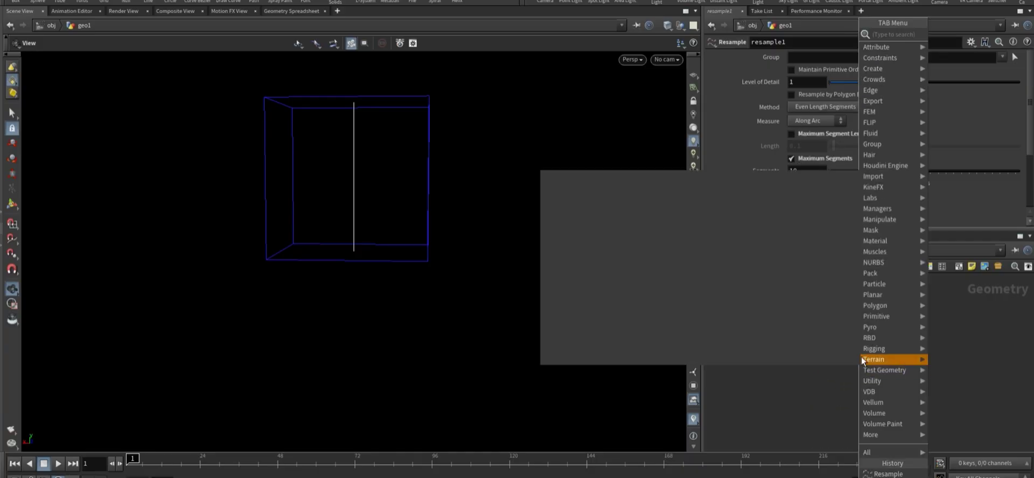
text(car)
click(961, 37)
click(835, 366)
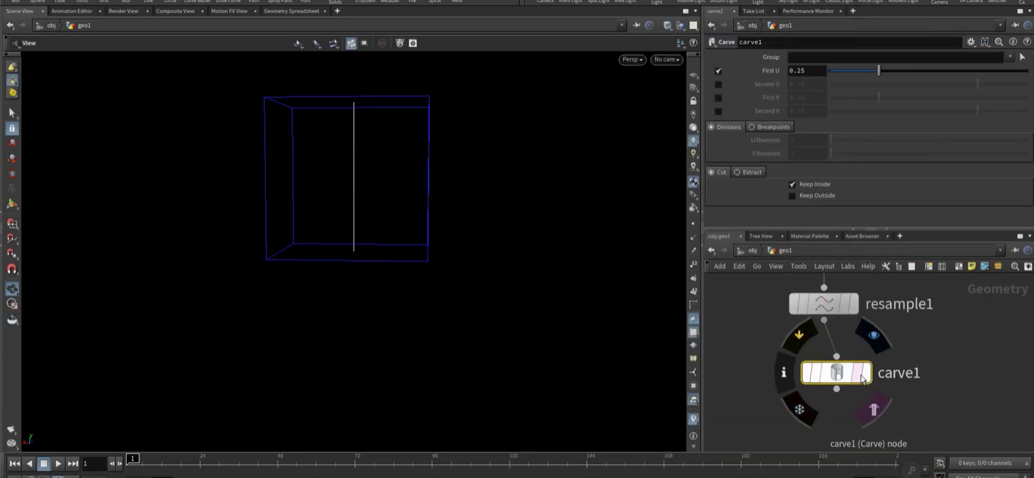
scroll(833, 369, up, 3)
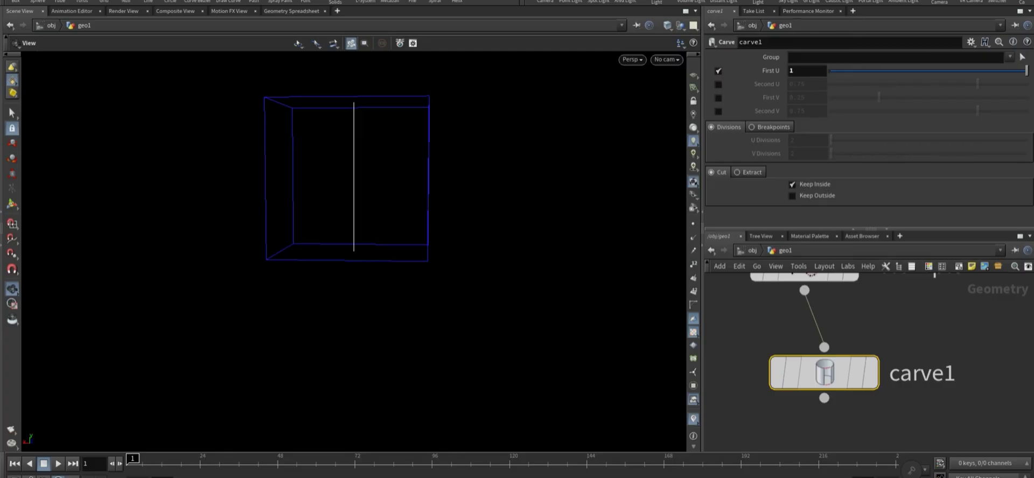
- Keyframe the Carve's First U at different frames so the line grows
click(855, 71)
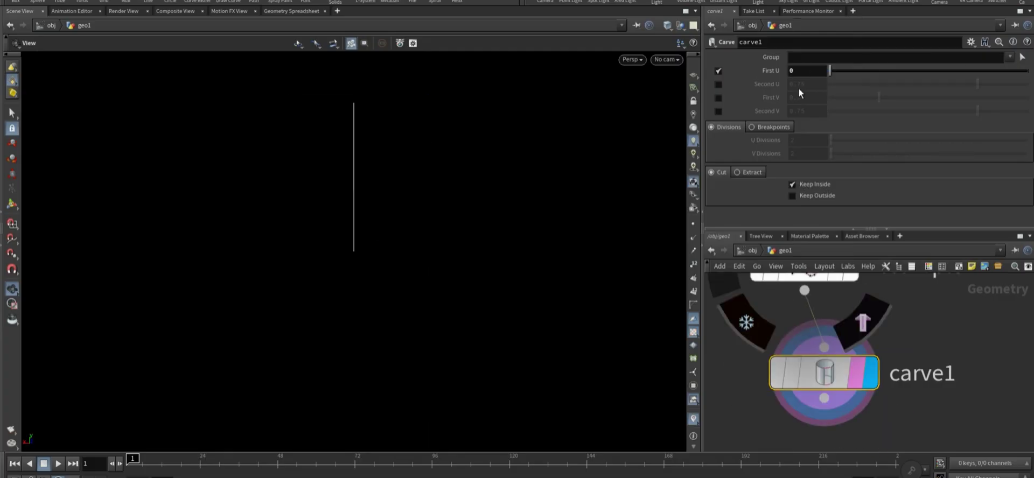
alt+click(763, 72)
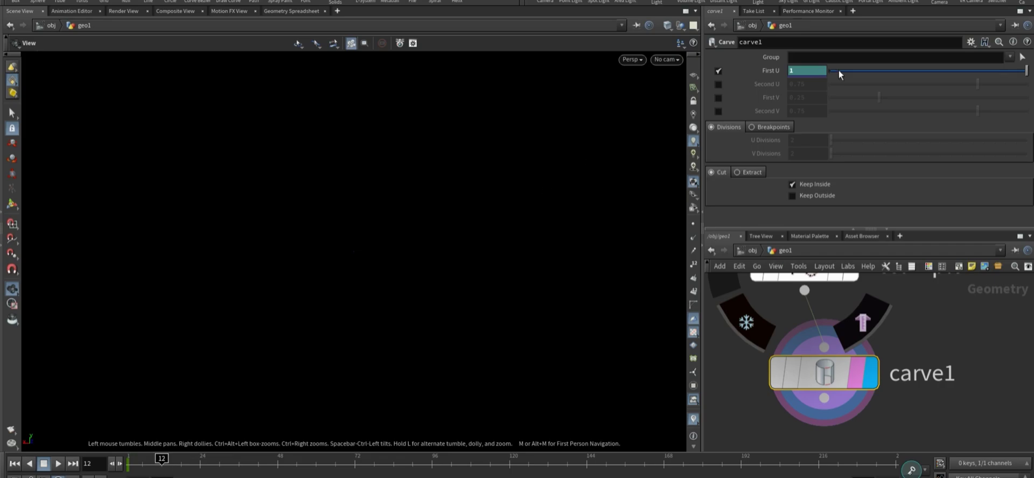
alt+click(769, 69)
click(14, 464)
click(58, 464)
scroll(897, 341, down, 3)
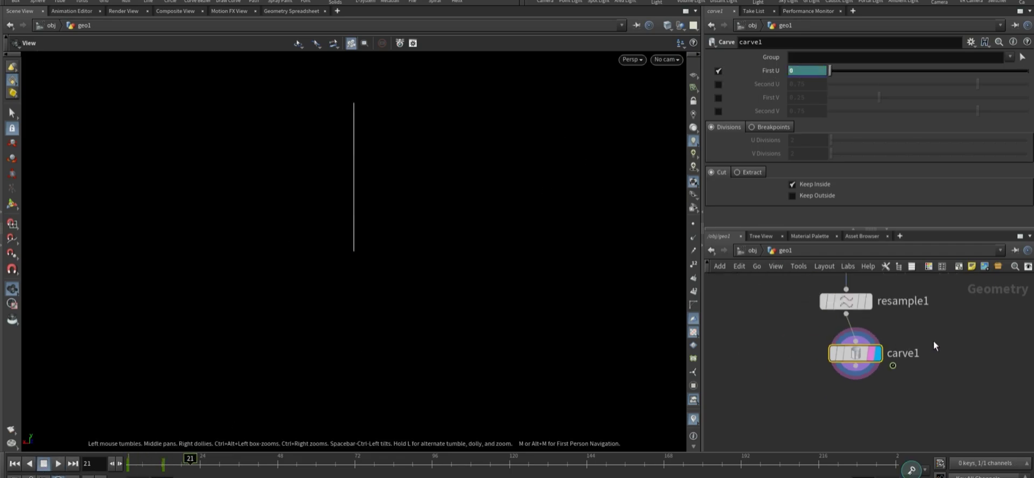
key(Tab)
text(gro)
key(Return)
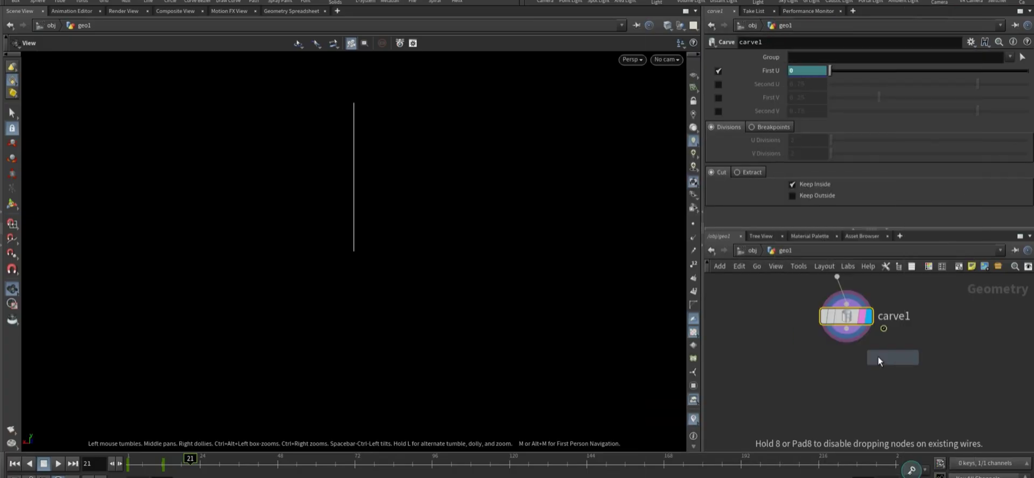
click(876, 353)
scroll(858, 363, up, 3)
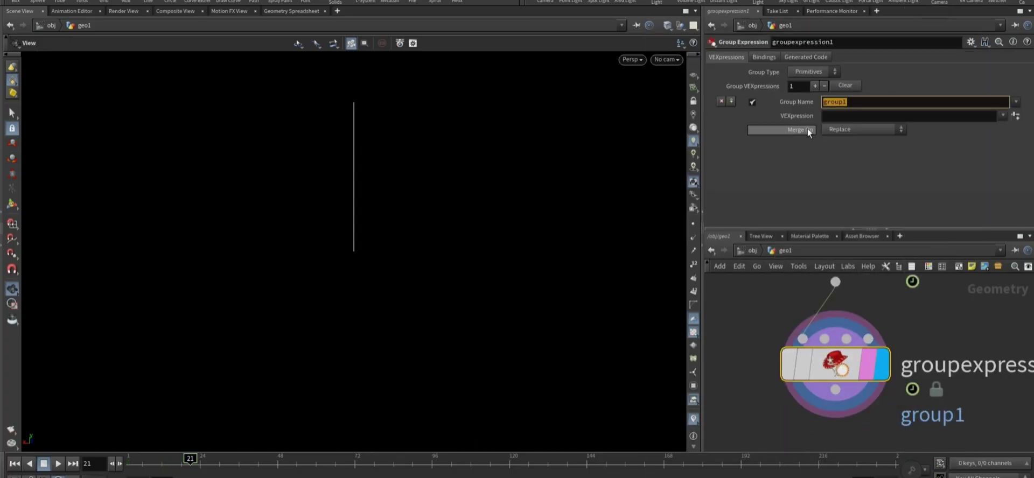
text(static)
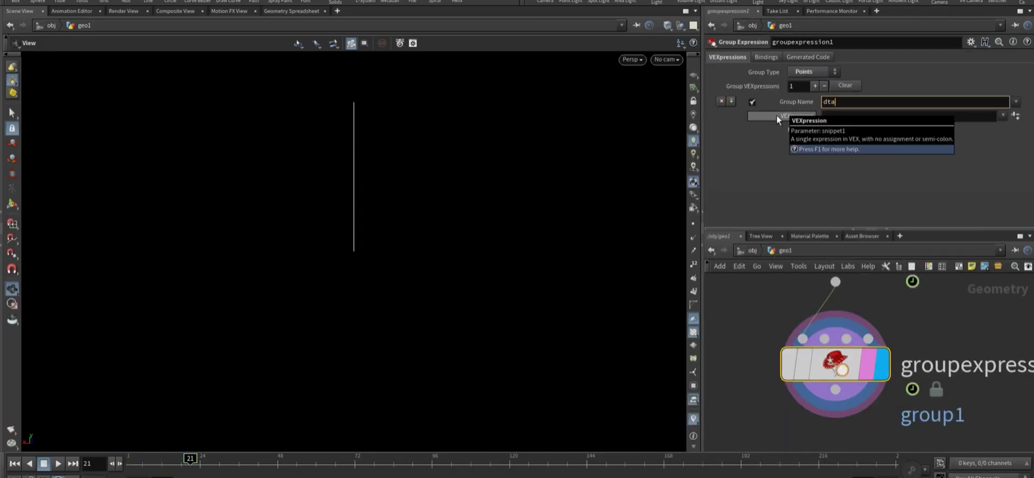
key(Return)
click(931, 121)
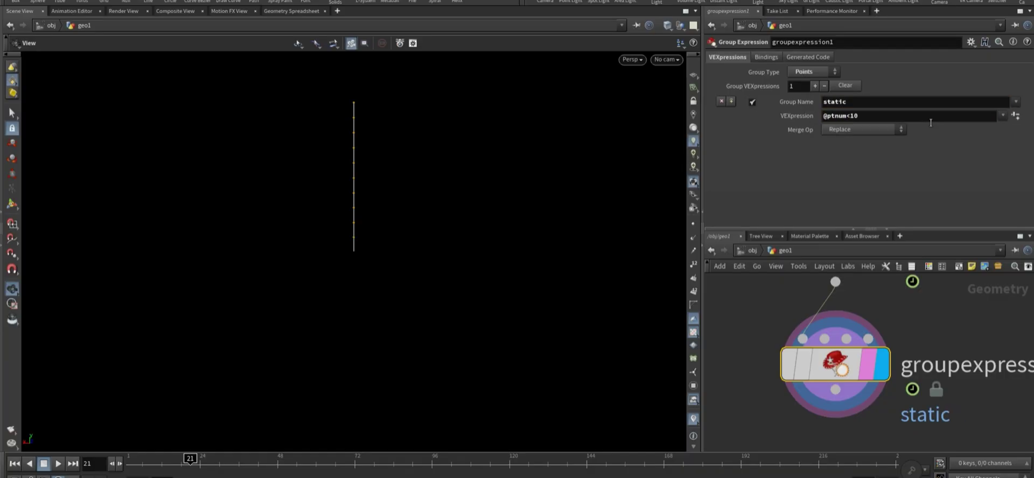
click(693, 264)
scroll(409, 223, up, 1)
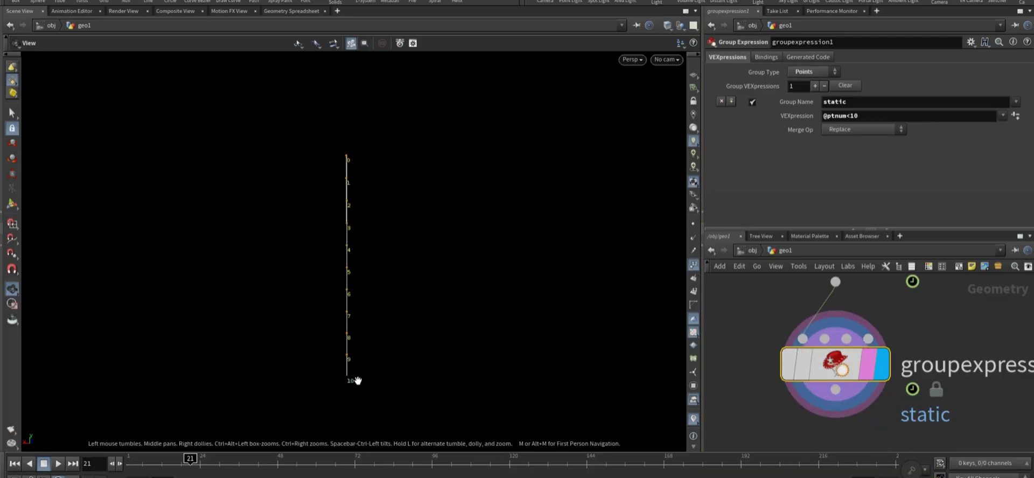
scroll(833, 378, down, 2)
- Add a Point Jitter node limited to the static group
key(Tab)
text(poj)
key(Return)
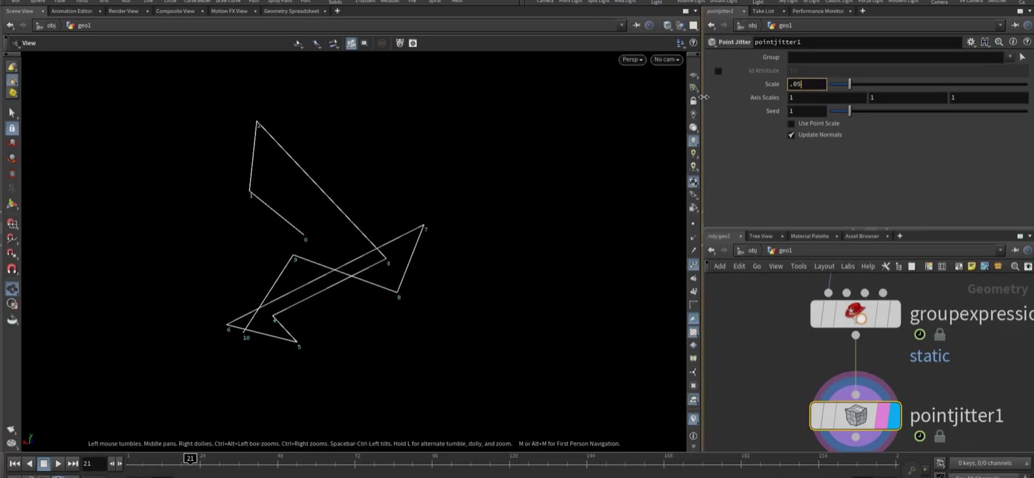
click(1009, 57)
click(959, 70)
key(ctrl+Up)
click(58, 464)
drag(851, 112, 890, 119)
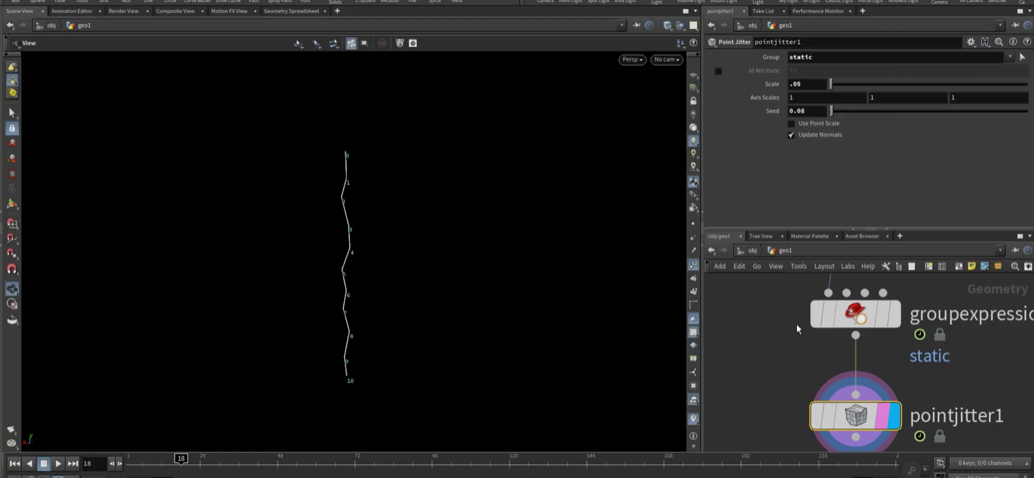
scroll(761, 428, down, 2)
- Paste a relative reference of carve1's First U into the Point Jitter Seed
drag(867, 334, 815, 327)
right_click(763, 75)
click(785, 163)
middle_drag(841, 410, 857, 376)
click(844, 428)
right_click(774, 113)
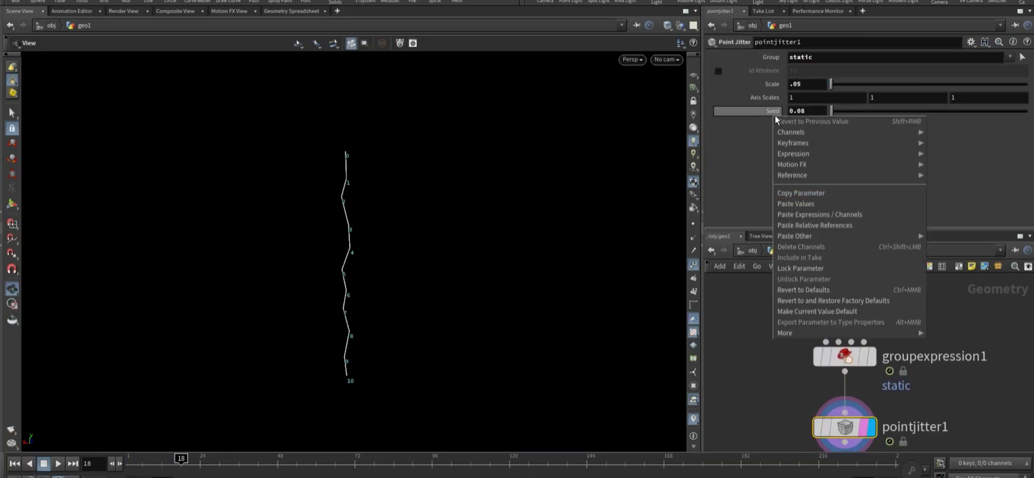
click(809, 226)
click(129, 462)
click(58, 463)
scroll(934, 323, down, 5)
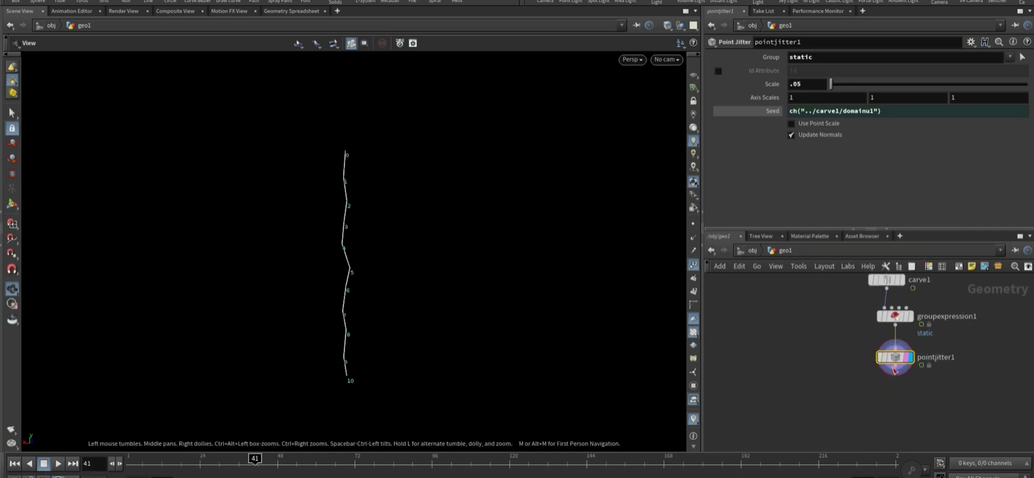
- Add an Attribute Create node named 'width' below pointjitter1
key(Tab)
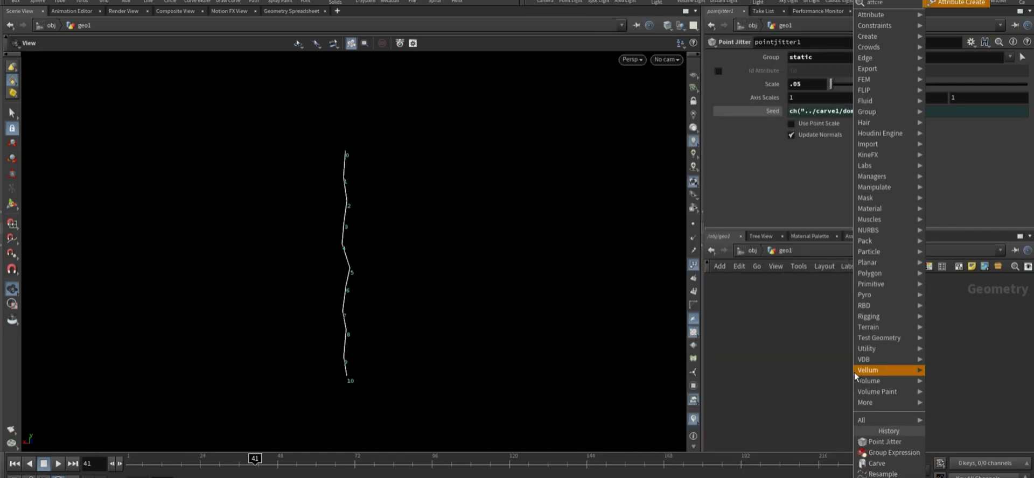
click(883, 439)
click(898, 366)
scroll(899, 367, up, 3)
click(899, 366)
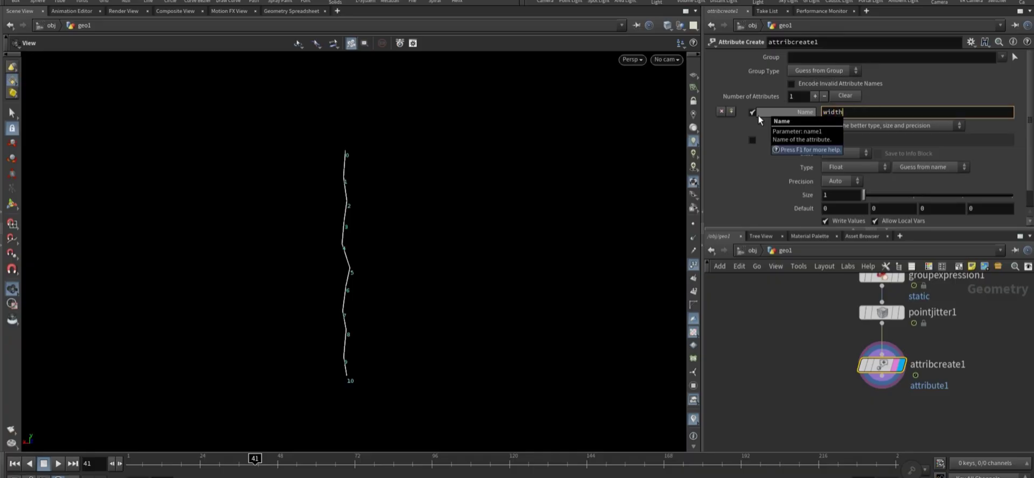
text(width)
key(Return)
scroll(803, 350, down, 4)
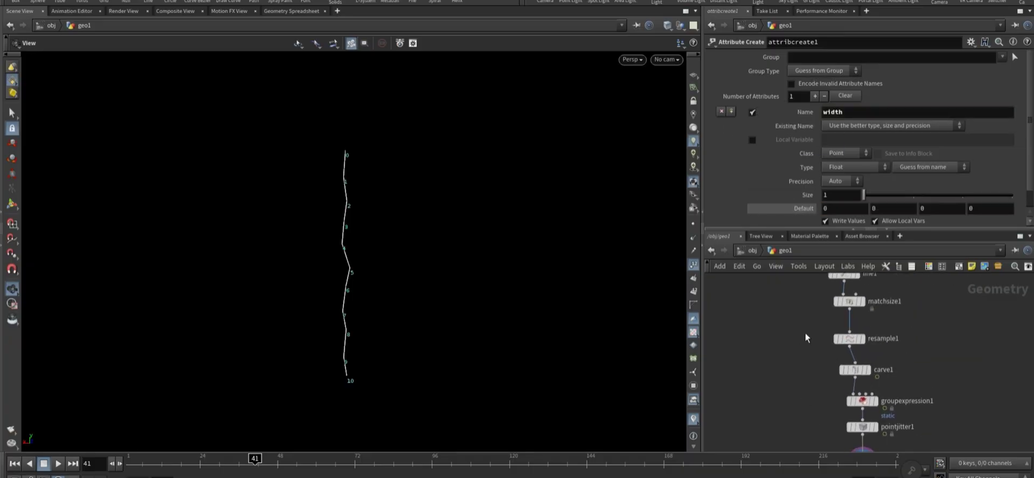
click(850, 339)
scroll(807, 161, down, 3)
click(719, 207)
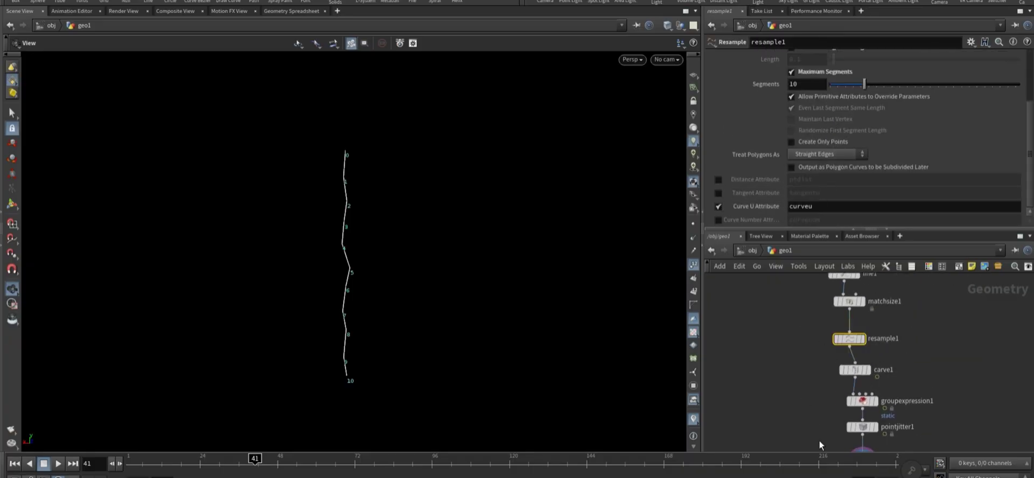
scroll(820, 441, down, 1)
click(886, 402)
click(850, 215)
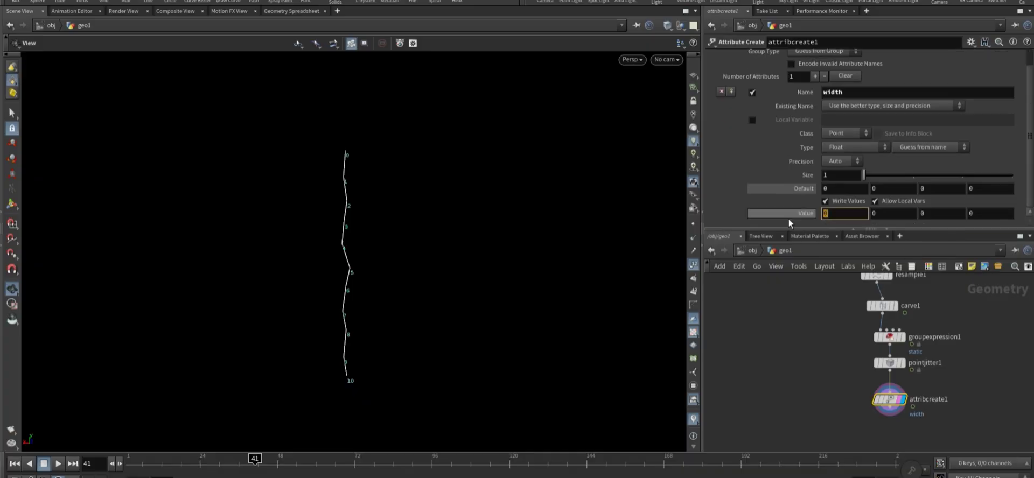
text(.1*)
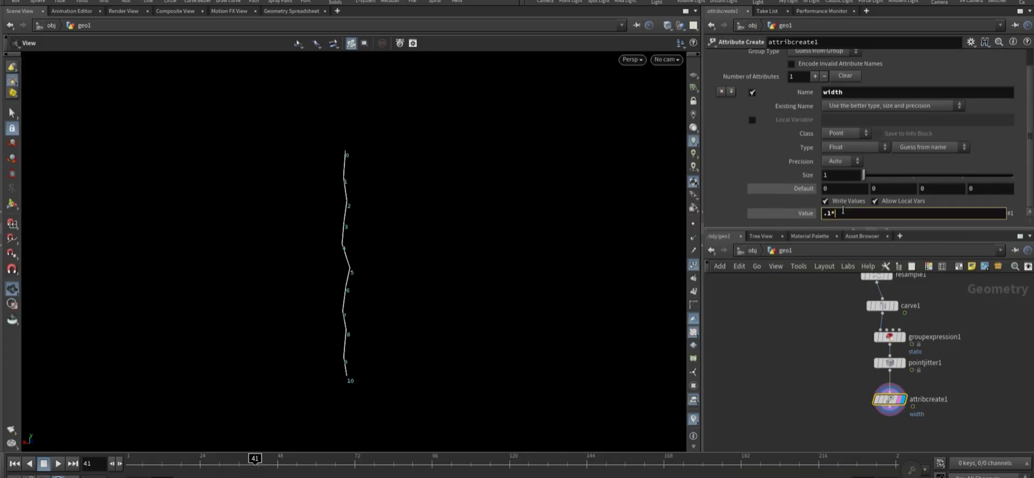
text(@curveu)
key(Return)
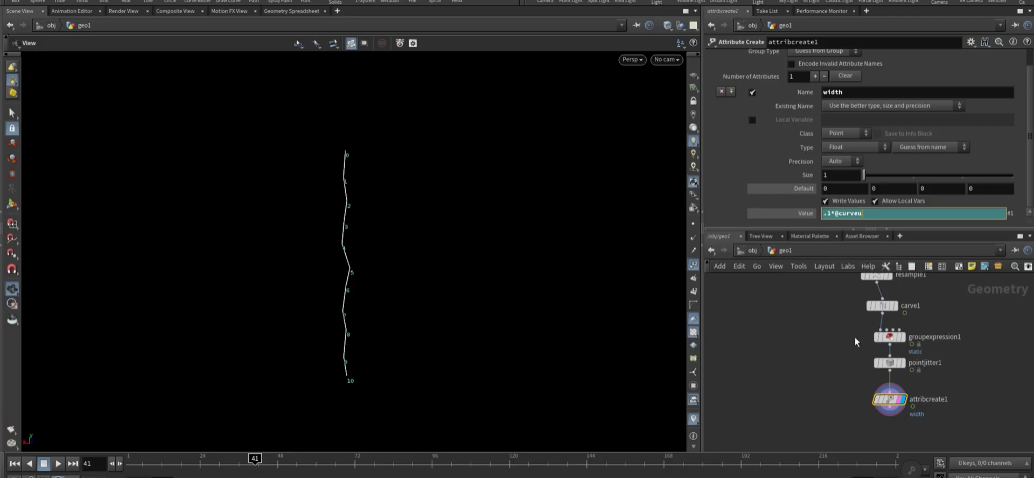
scroll(827, 356, up, 6)
- Add a PolyWire node below attribcreate1
key(Tab)
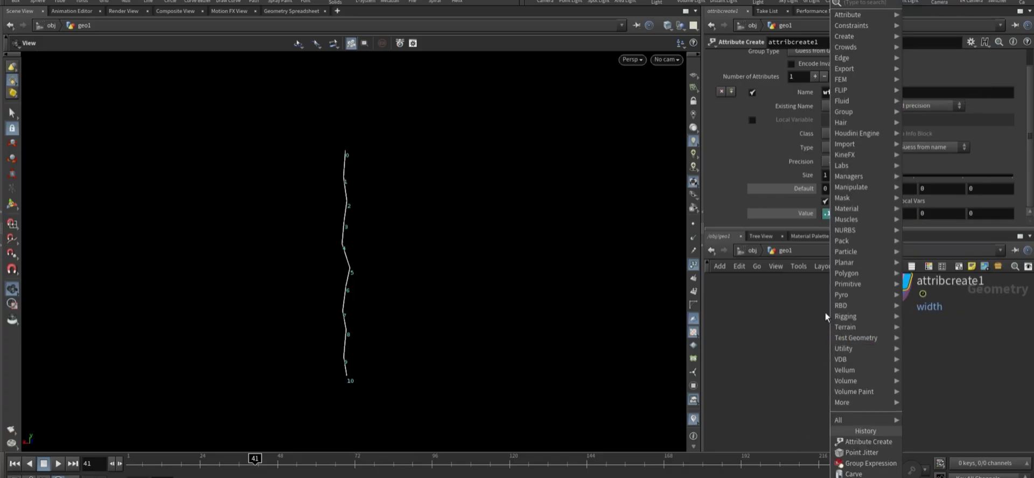
text(polywire)
key(Return)
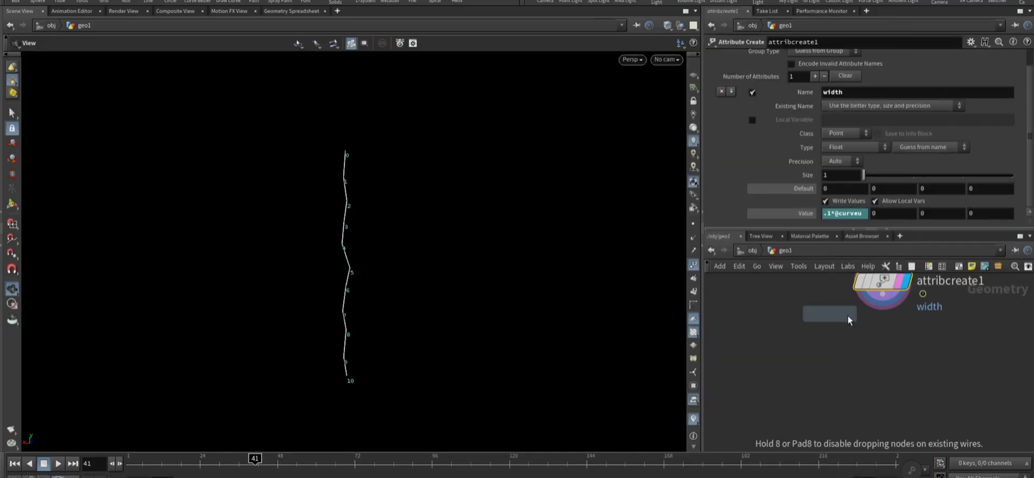
click(882, 329)
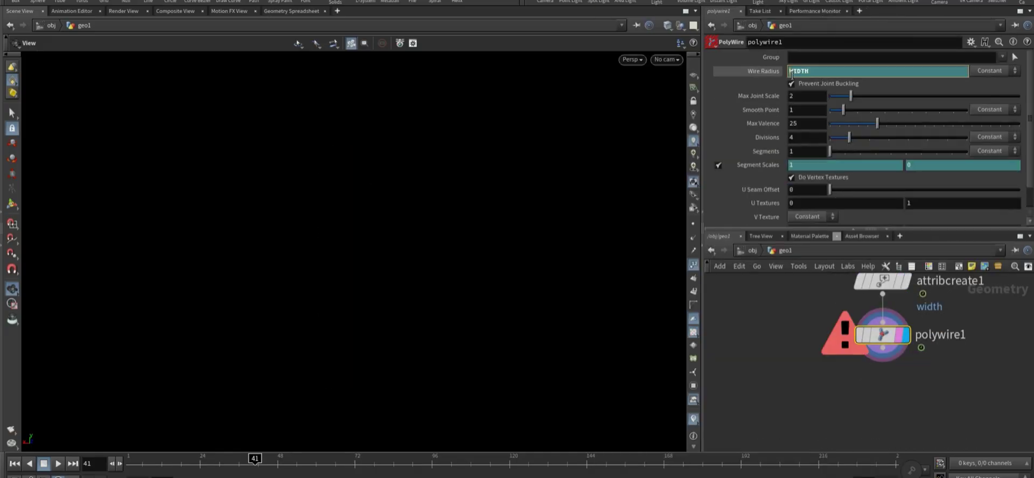
- Set the PolyWire Wire Radius to $WIDTH
text($)
key(Return)
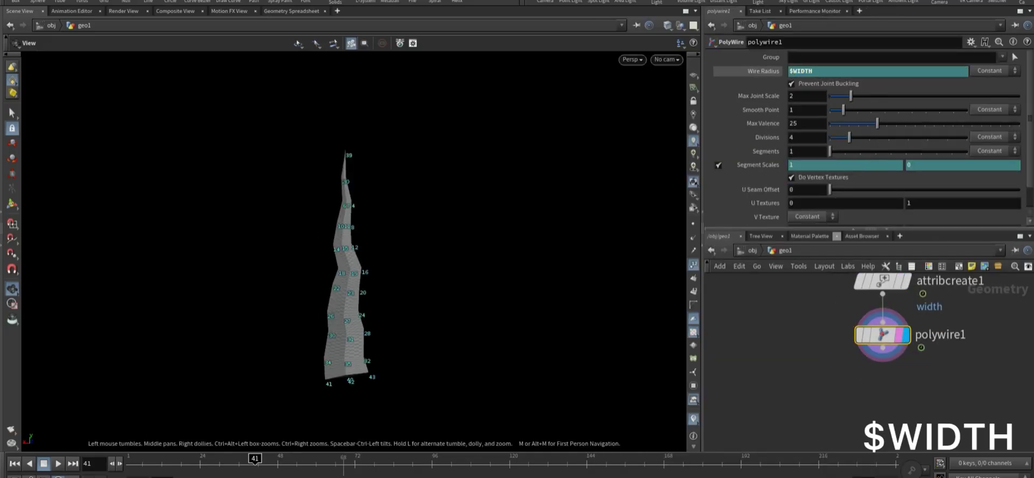
drag(255, 459, 219, 470)
middle_drag(770, 331, 766, 376)
click(866, 280)
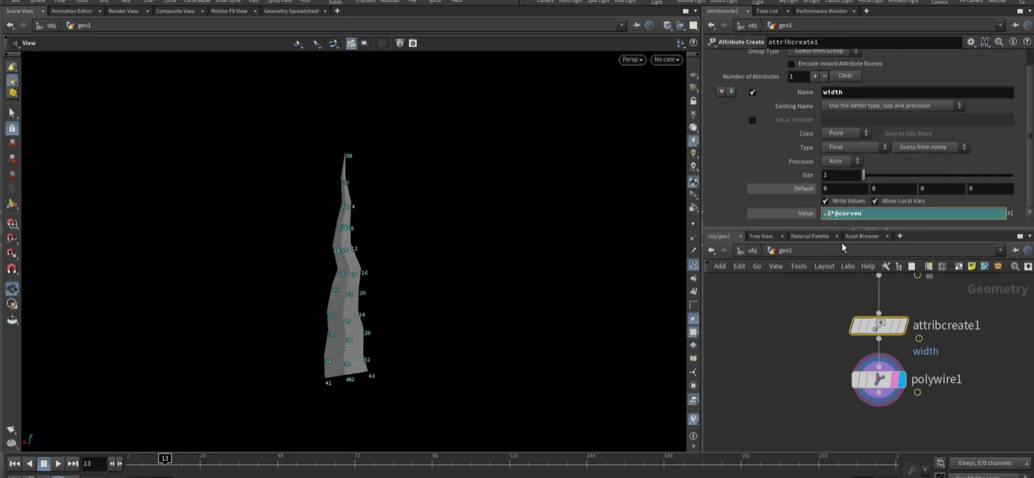
key(Return)
scroll(849, 410, down, 1)
scroll(848, 411, down, 2)
- Play and scrub the timeline to check the growing tapered spike
click(59, 464)
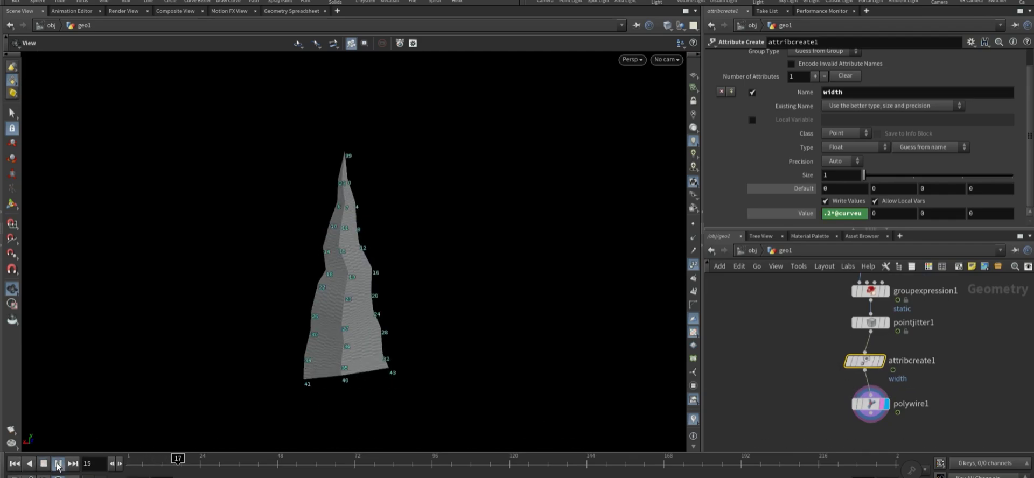
click(43, 464)
drag(141, 464, 178, 464)
scroll(833, 388, down, 2)
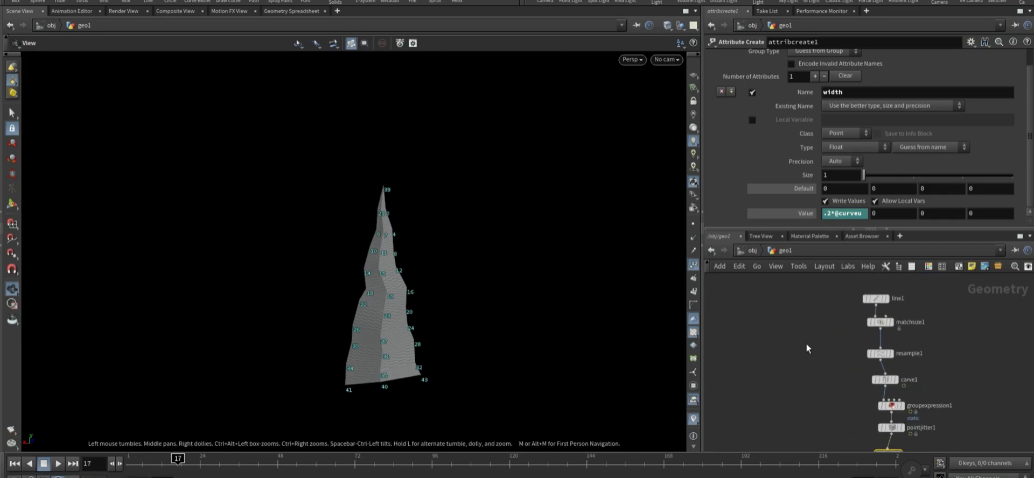
scroll(874, 373, up, 2)
click(878, 296)
scroll(841, 351, down, 2)
key(Tab)
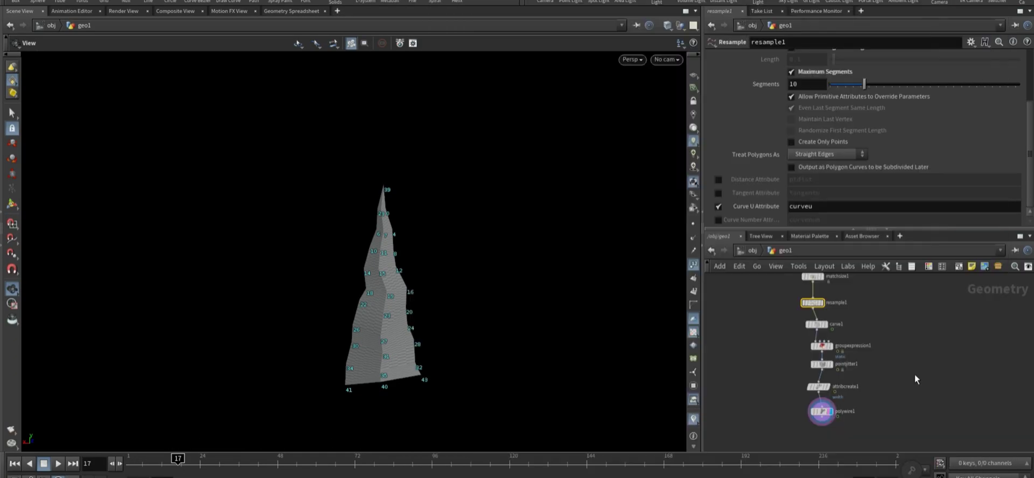
- Create and display a Grid node sized 5 by 8
text(grid)
key(Return)
click(903, 336)
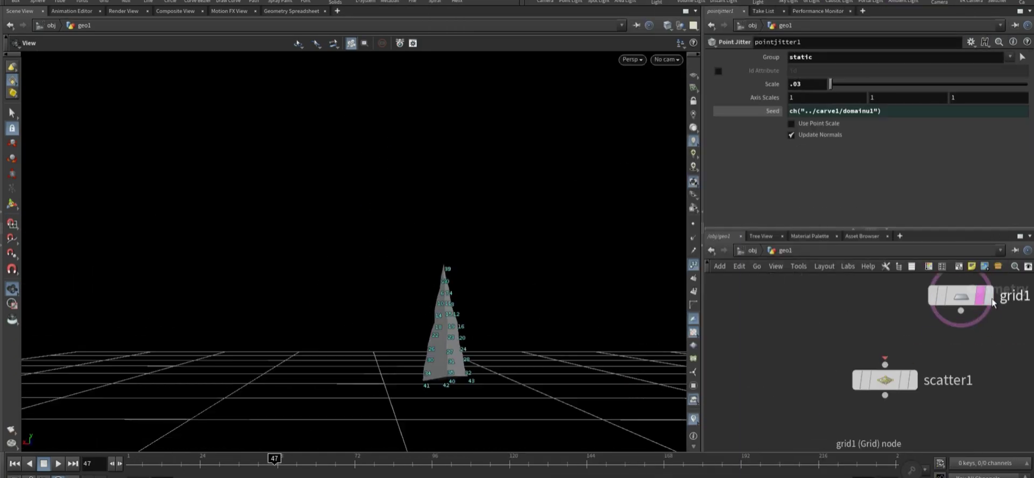
click(989, 296)
key(g)
click(948, 298)
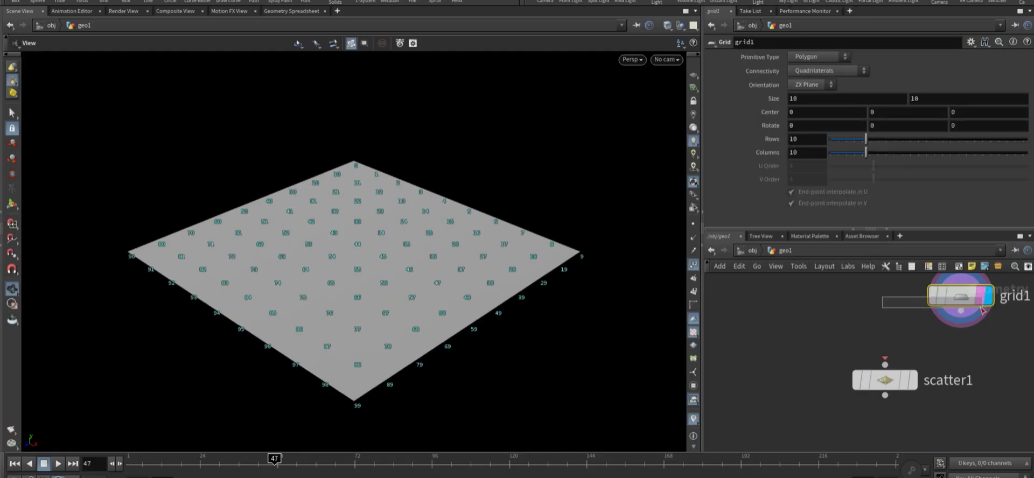
text(5)
key(Return)
text(8)
key(Return)
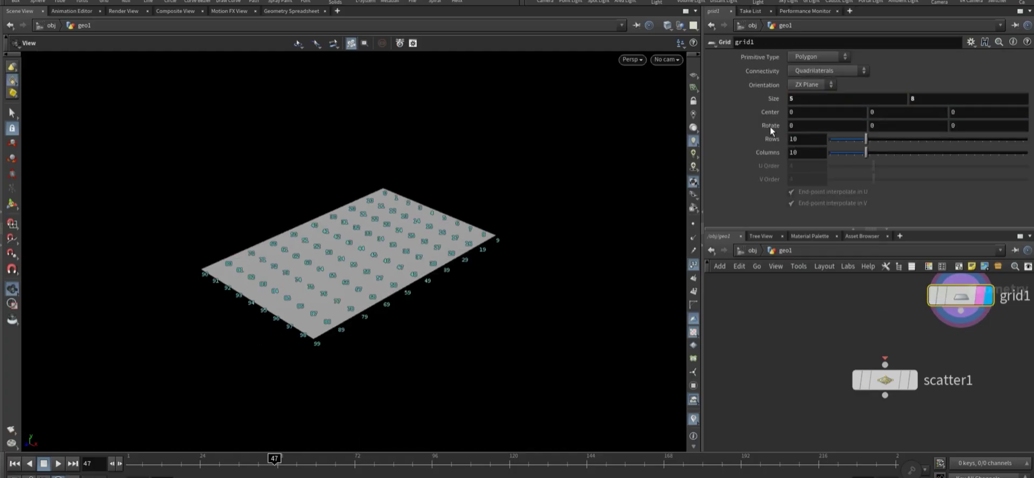
drag(501, 243, 496, 324)
- Delete the stray scatter1 node
click(886, 365)
scroll(953, 391, up, 3)
scroll(969, 343, down, 4)
key(Escape)
click(912, 355)
key(Delete)
drag(346, 301, 346, 249)
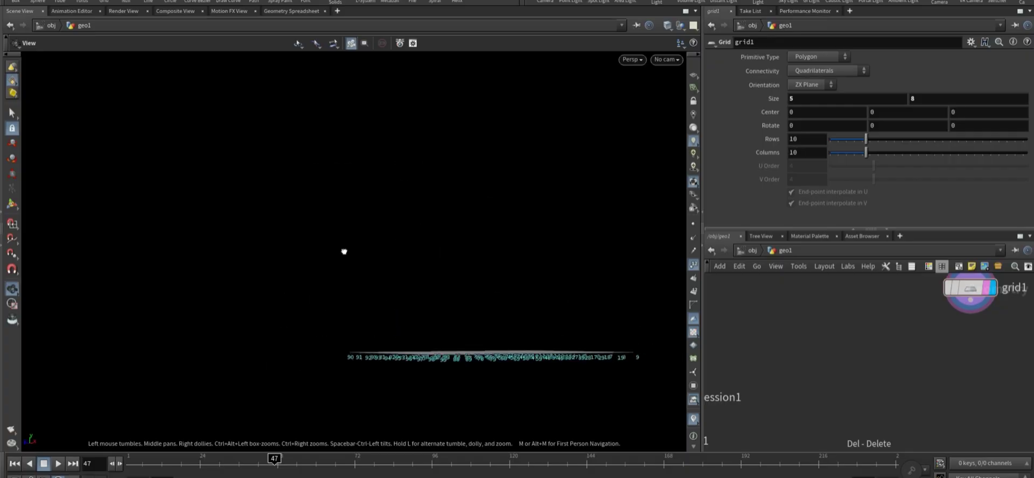
scroll(841, 360, down, 2)
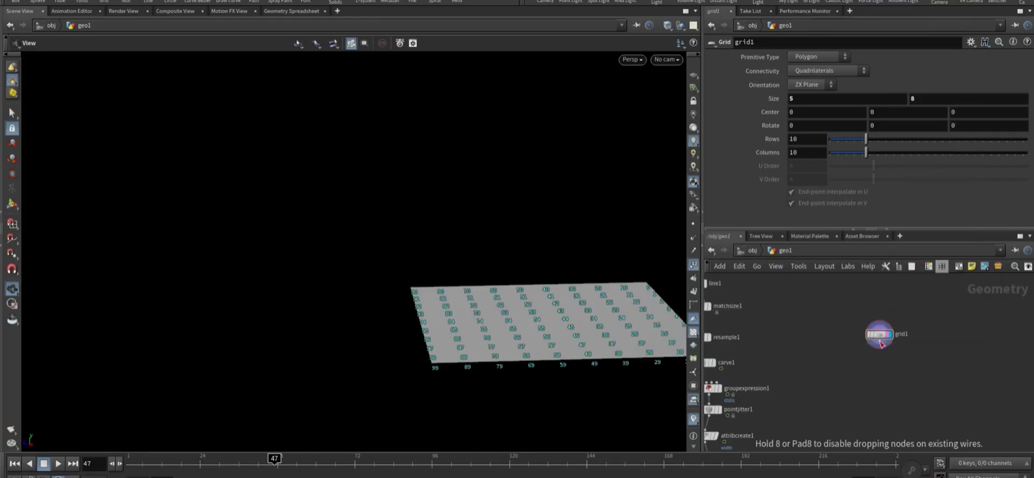
- Add a Subdivide node under grid1, display it, and hide point numbers
click(877, 354)
scroll(855, 388, up, 3)
scroll(925, 354, up, 2)
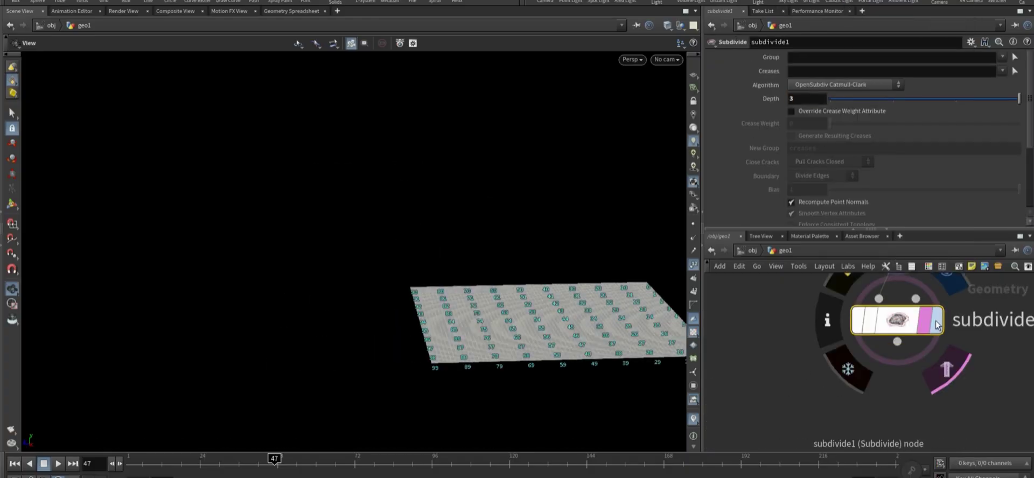
click(938, 320)
click(693, 264)
drag(570, 286, 534, 323)
scroll(889, 385, down, 3)
- Add an Attribute Wrangle using the Color Based on Threshold snippet with a ch() threshold
key(Tab)
click(872, 390)
click(872, 402)
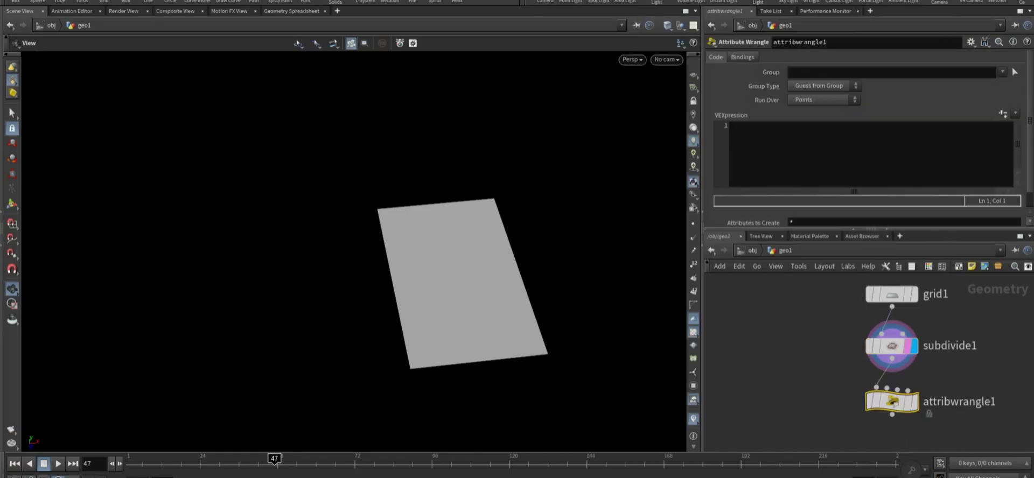
scroll(889, 442, up, 3)
click(1015, 113)
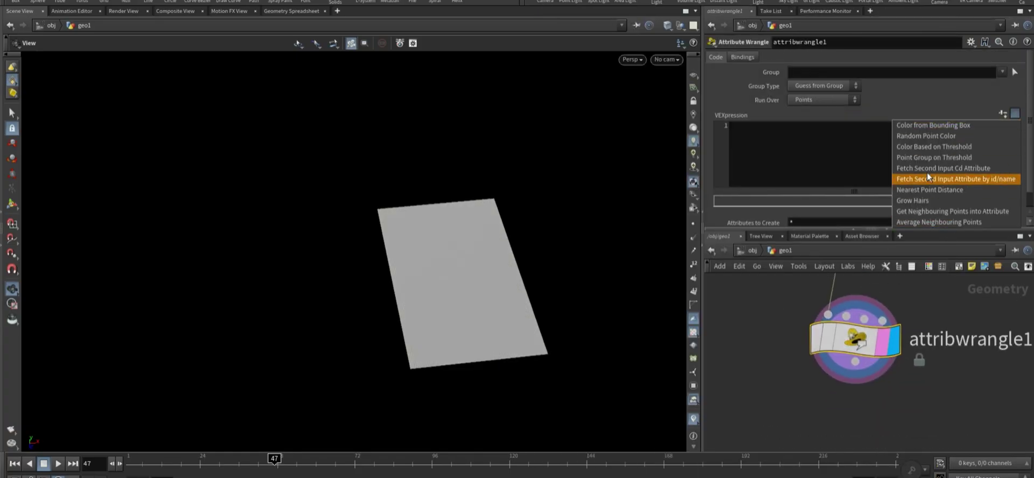
click(954, 146)
click(812, 133)
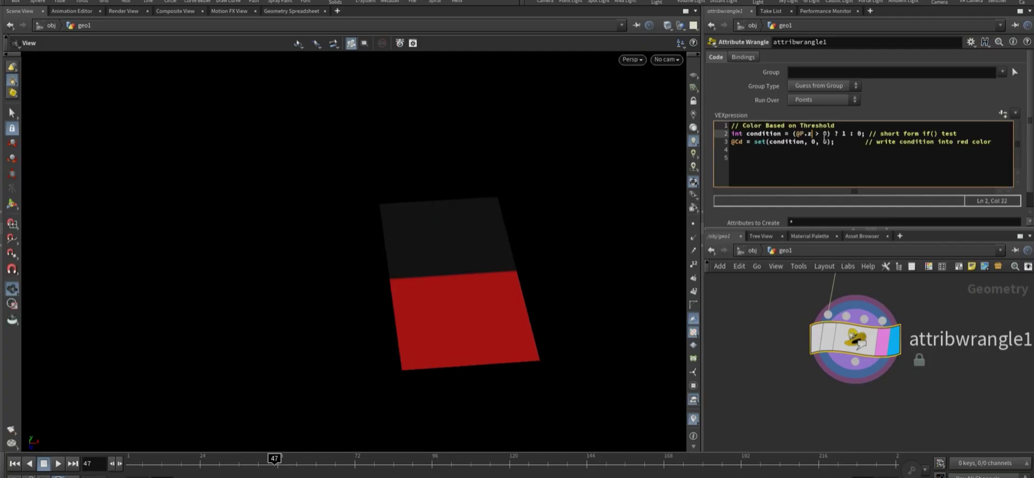
key(BackSpace)
text(ch())
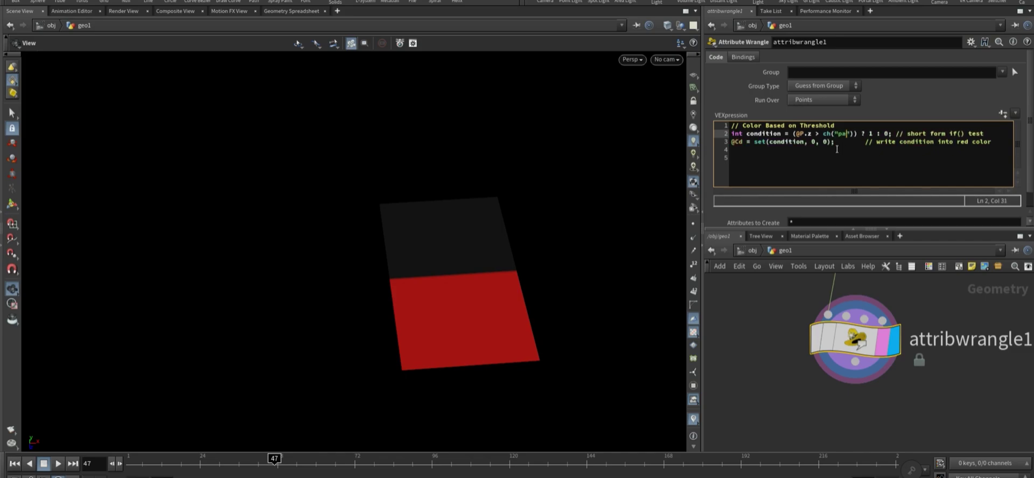
- Create the Param slider, set it to 4.8, and keyframe it at frame 1
click(1001, 114)
drag(850, 221, 1018, 219)
mouse_move(755, 220)
middle_down()
mouse_move(755, 185)
mouse_move(755, 224)
middle_up()
key(ctrl+Up)
click(136, 469)
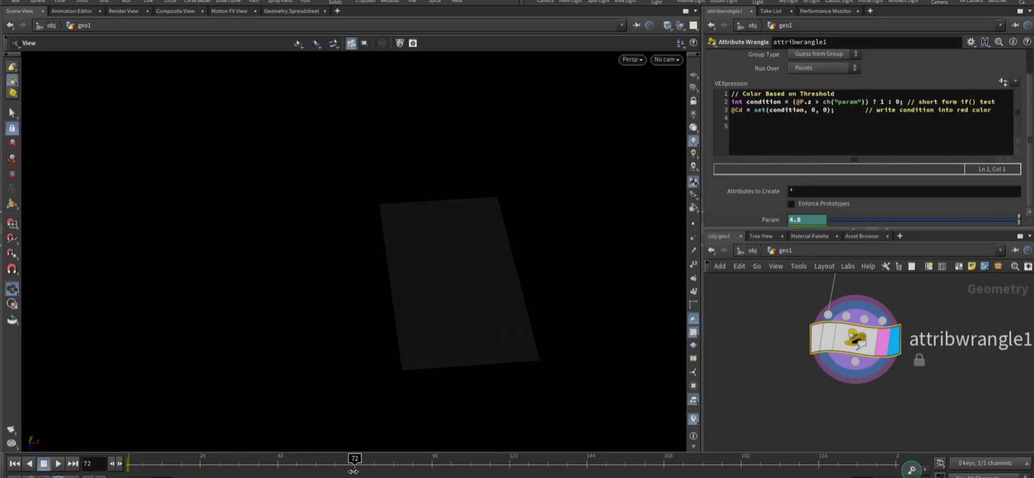
- Key Param at about -4.7 and play the red colour sweep
mouse_move(755, 219)
middle_down()
mouse_move(769, 203)
mouse_move(758, 222)
middle_up()
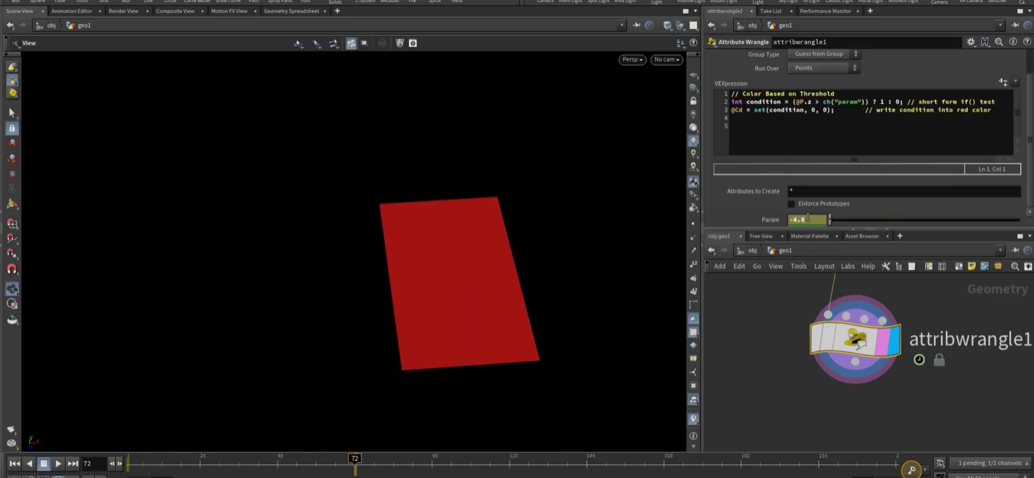
click(15, 464)
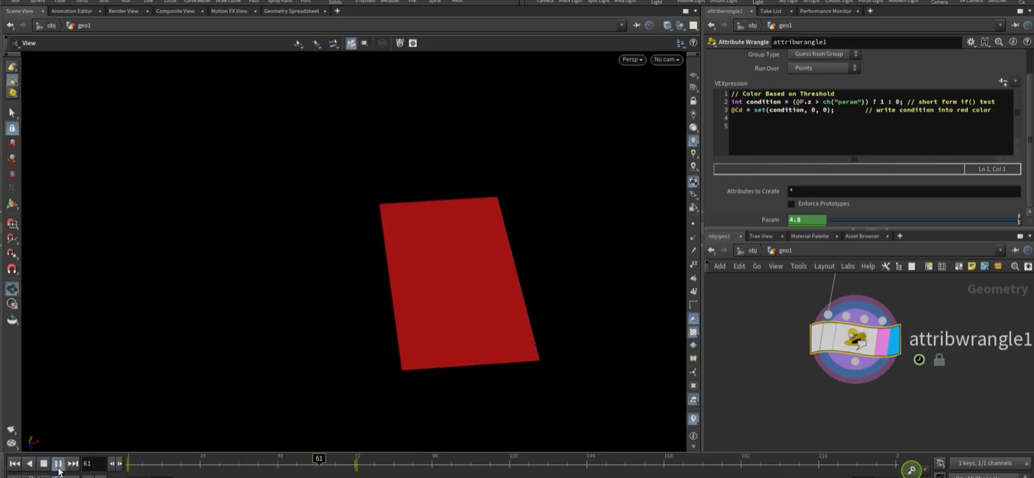
scroll(962, 345, down, 3)
- Add an Attribute Noise node below attribwrangle1 with element size 0.4 and amplitude 0.05
drag(979, 377, 829, 329)
key(Tab)
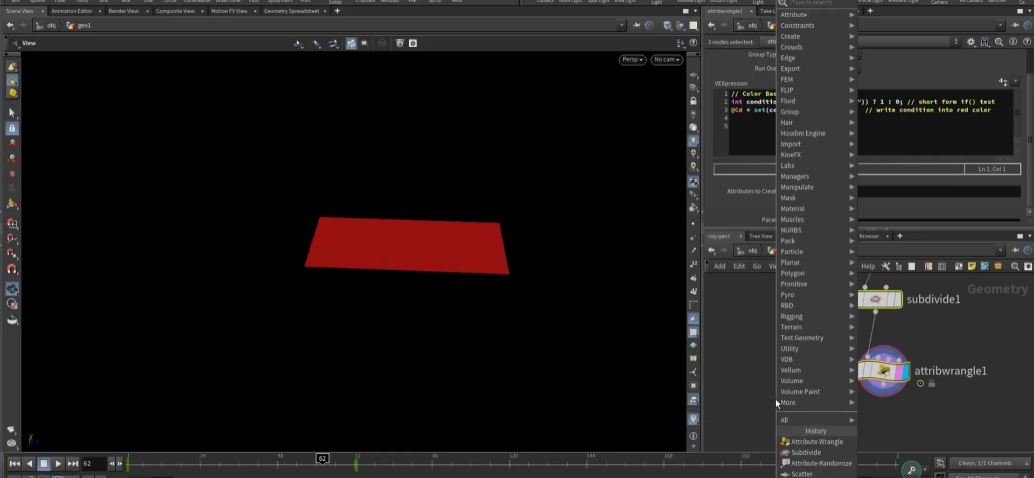
text(mountain)
key(Return)
click(895, 377)
scroll(895, 377, up, 5)
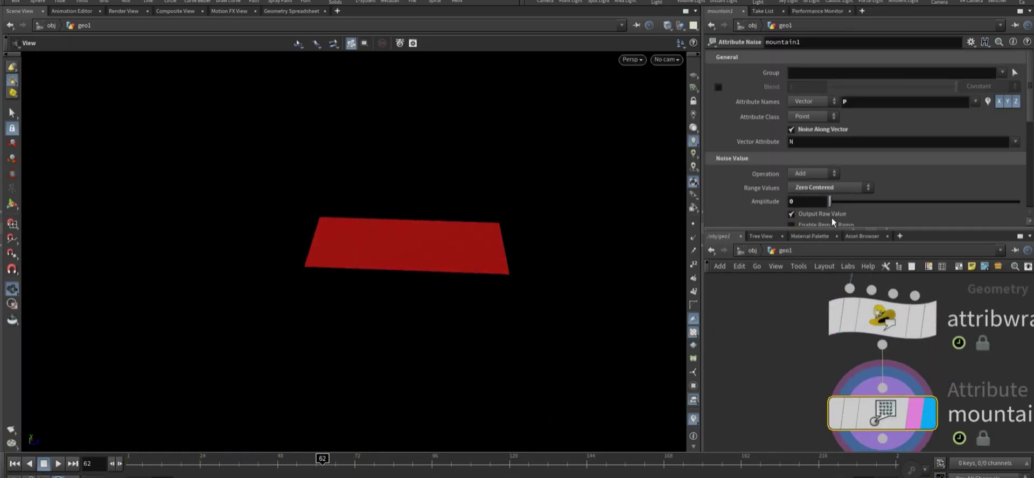
scroll(836, 219, down, 4)
mouse_move(846, 174)
mouse_down()
mouse_move(837, 186)
mouse_move(849, 187)
mouse_move(836, 173)
mouse_up()
scroll(455, 236, up, 5)
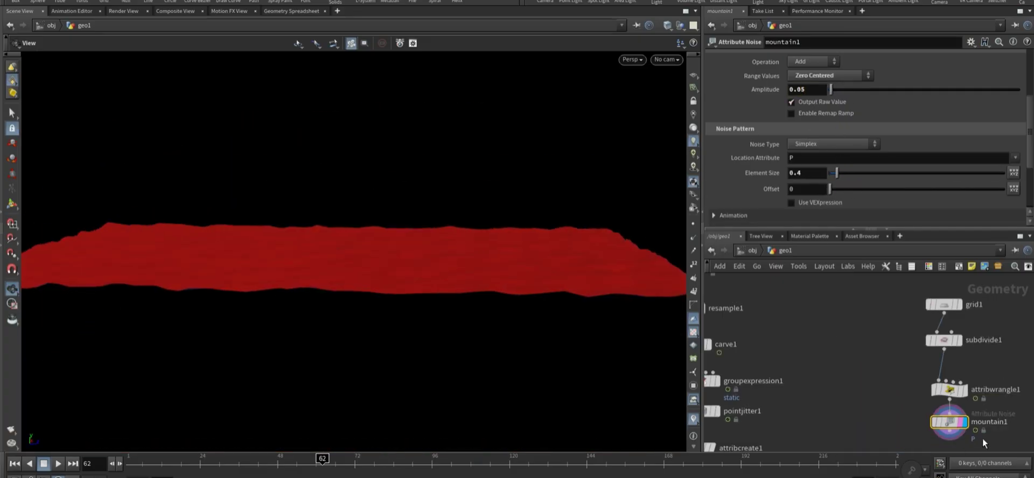
scroll(983, 439, up, 5)
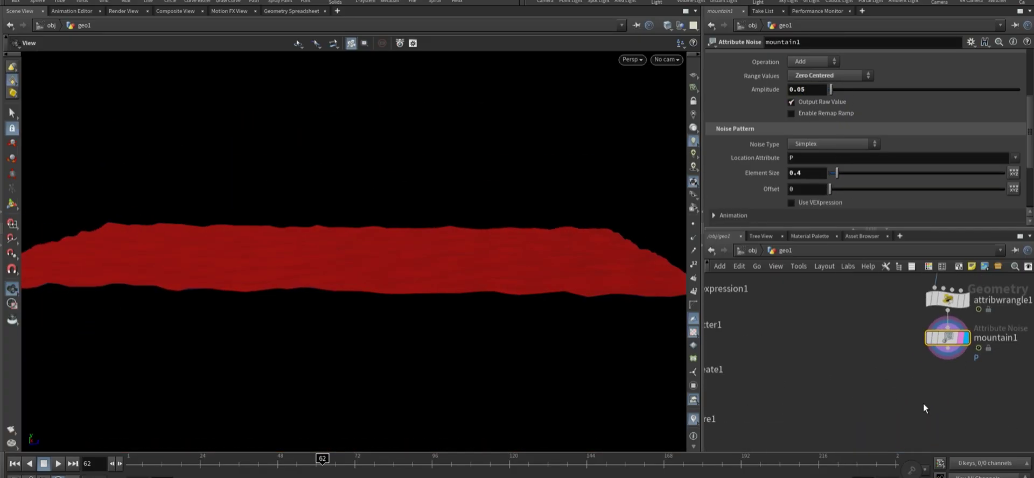
key(Tab)
- Add a Scatter node below the noise with a forced total count of 60 points
text(scatter)
key(Return)
click(921, 328)
scroll(955, 326, up, 5)
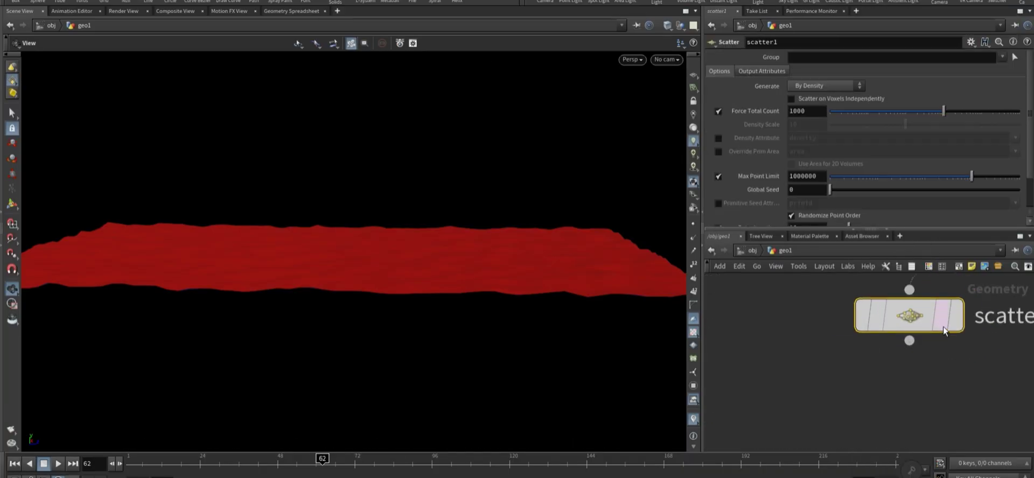
click(955, 322)
key(BackSpace)
text(60)
key(Return)
scroll(857, 348, down, 5)
- Add an Attribute Randomize node randomizing pscale between 0.8 and 1.5
key(Tab)
text(attribr)
key(Return)
click(901, 353)
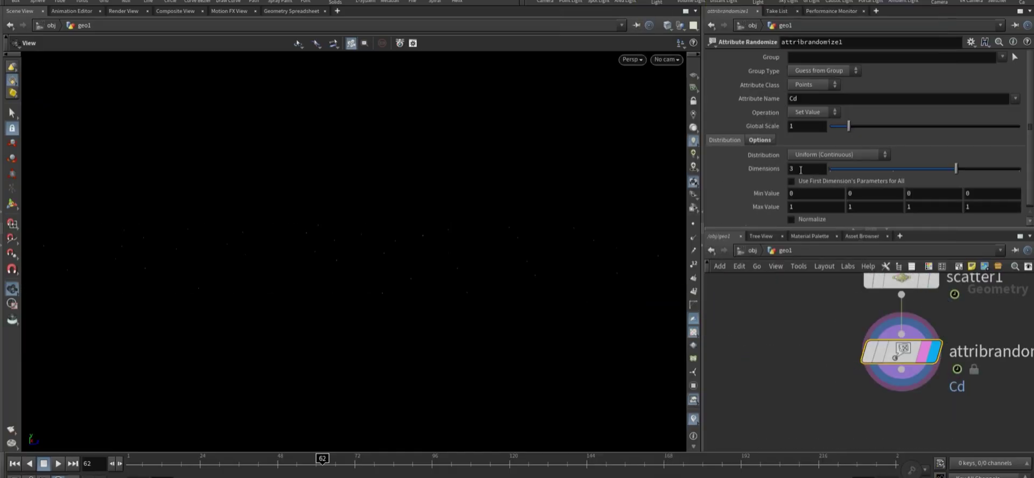
text(pscale)
key(Return)
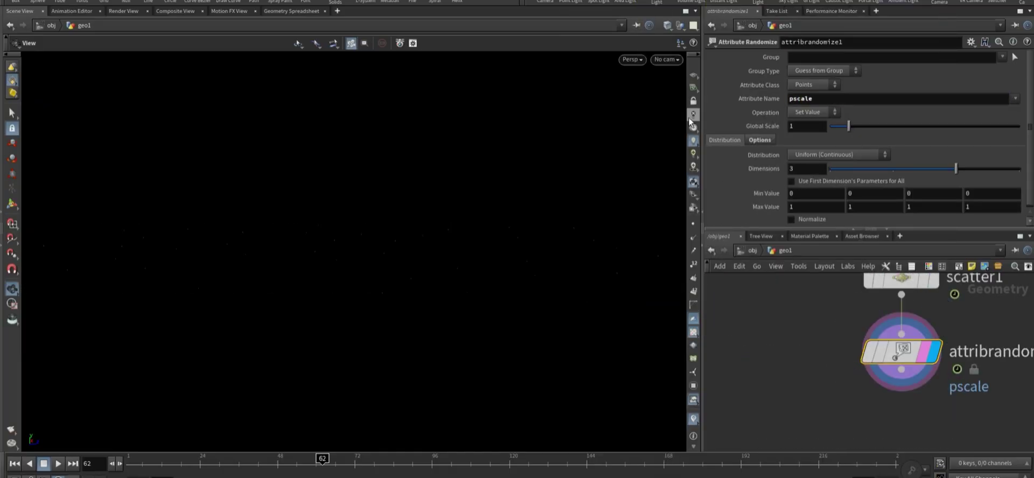
text(.8)
key(Return)
click(805, 213)
text(.5)
key(Return)
scroll(862, 355, down, 5)
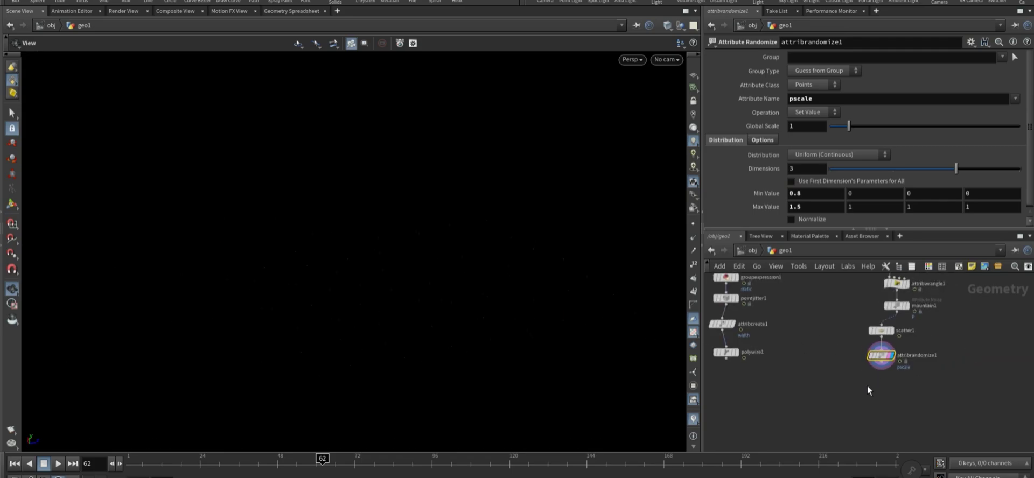
key(Tab)
- Add a second Attribute Randomize on orient with min -.1 and max .1
mouse_move(873, 380)
click(840, 380)
click(885, 371)
scroll(883, 376, up, 5)
click(808, 99)
text(orient)
key(Return)
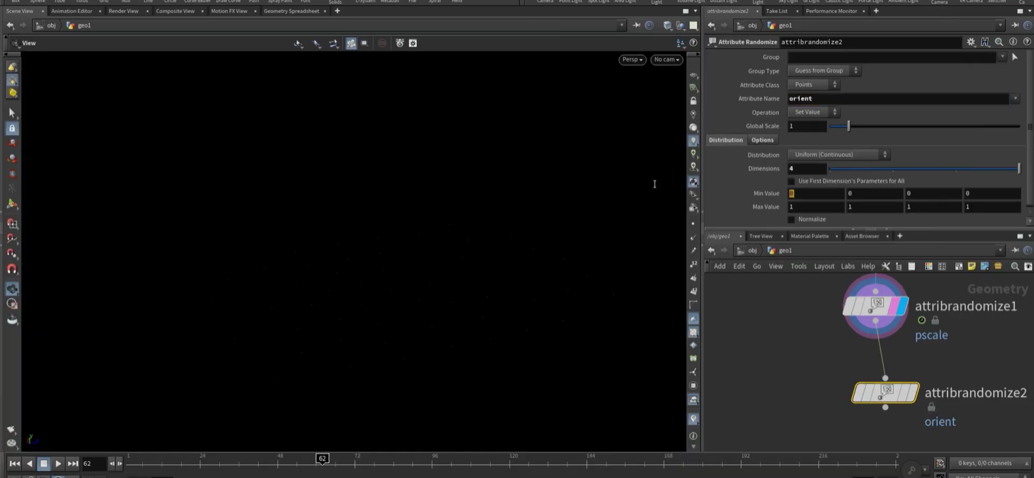
text(-.1)
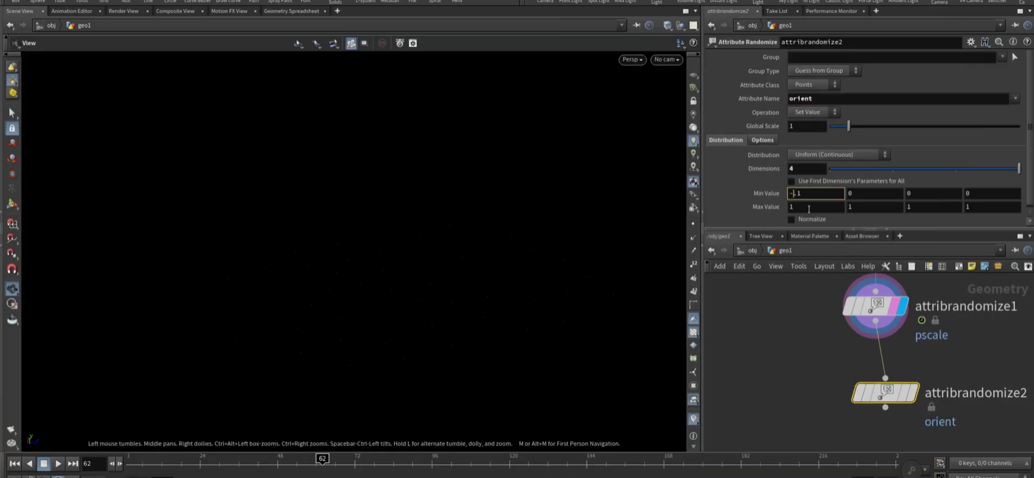
scroll(797, 323, up, 3)
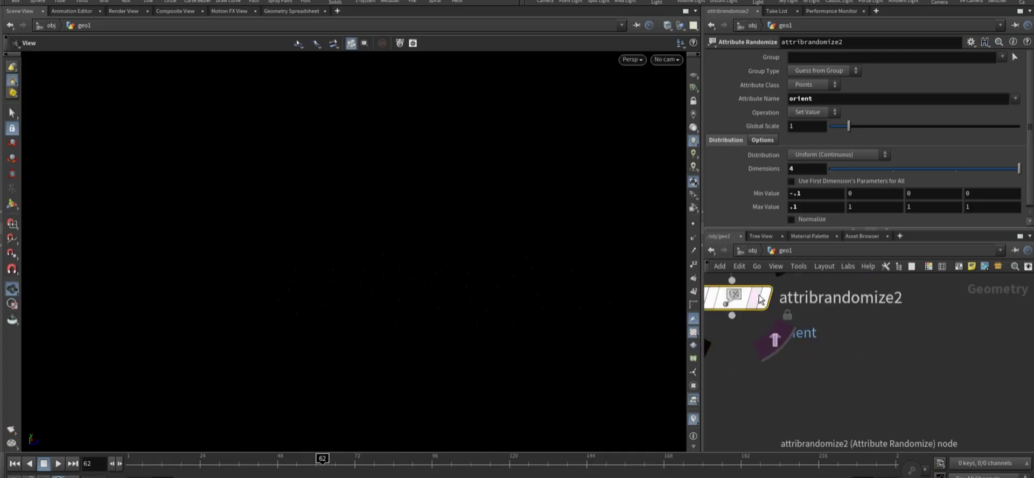
scroll(800, 351, down, 6)
- Add a Copy to Points node
key(Tab)
text(copy to points)
key(Return)
- Wrap Copy to Points inside a For-Each Point loop block
key(Tab)
text(g)
key(BackSpace)
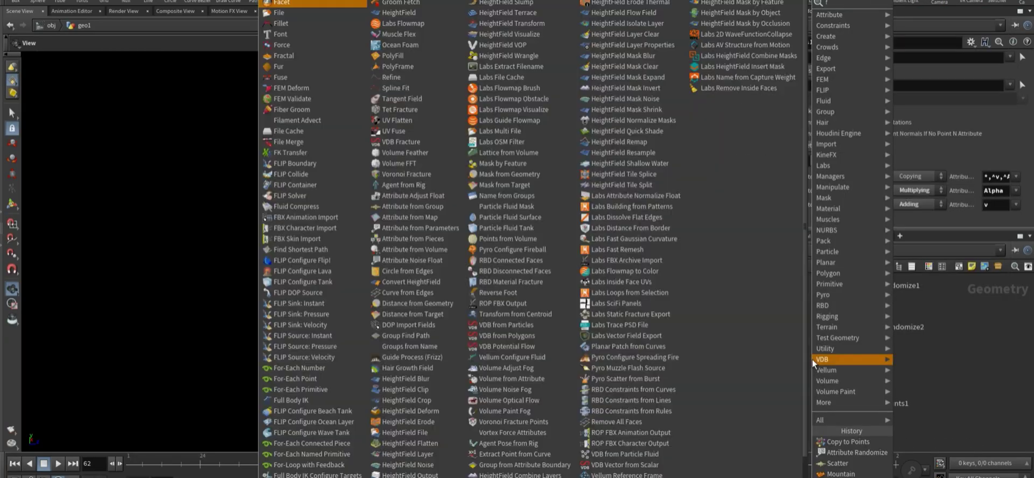
text(foreach p)
key(Return)
drag(839, 404, 803, 400)
middle_drag(739, 384, 761, 392)
click(825, 408)
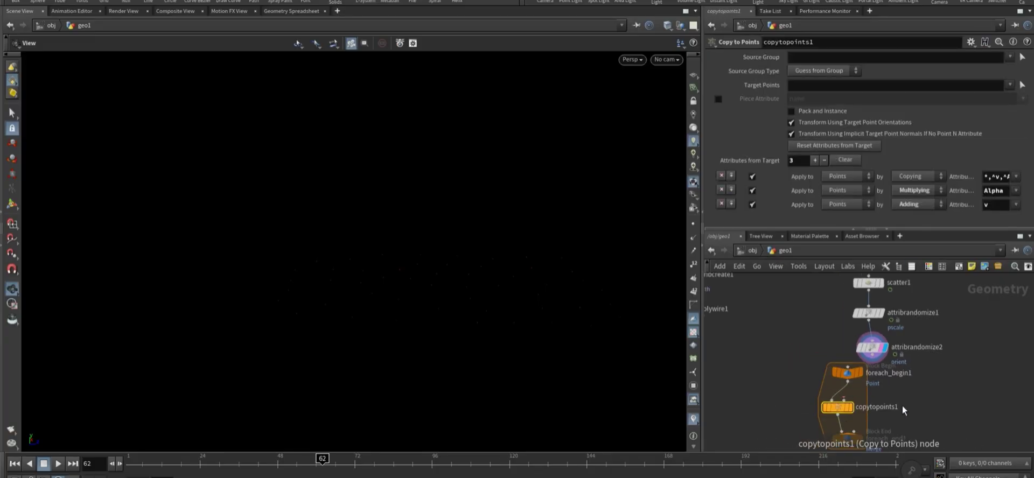
drag(912, 399, 852, 315)
key(Tab)
text(attwran)
key(Return)
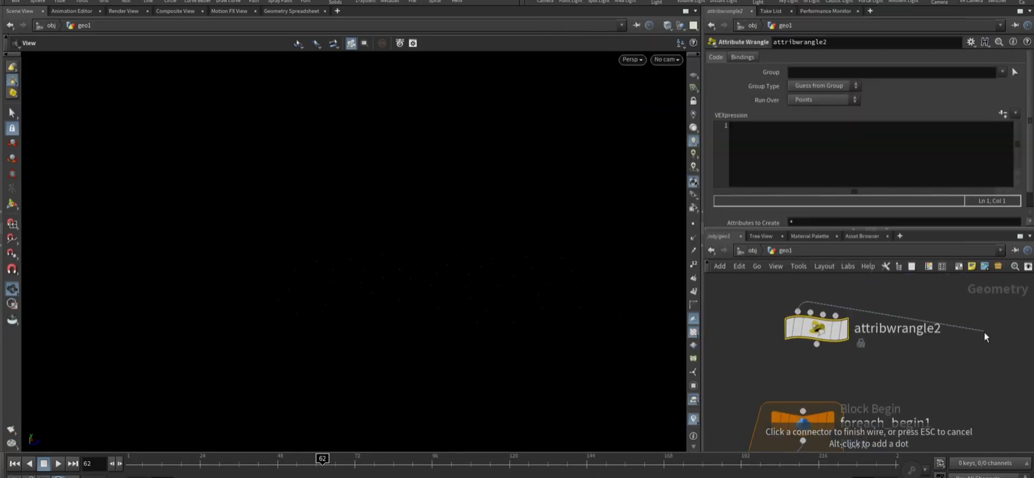
click(790, 146)
text(@id = @ptnum;)
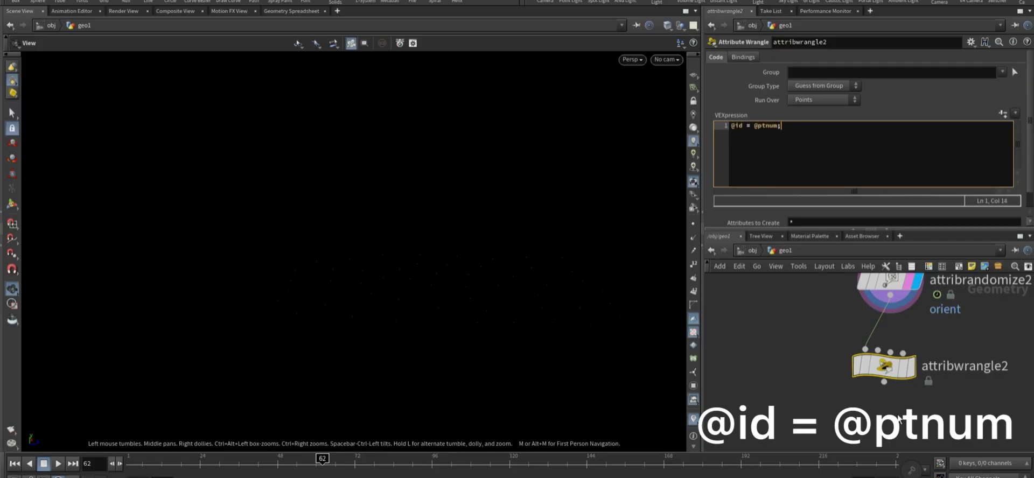
scroll(907, 353, down, 2)
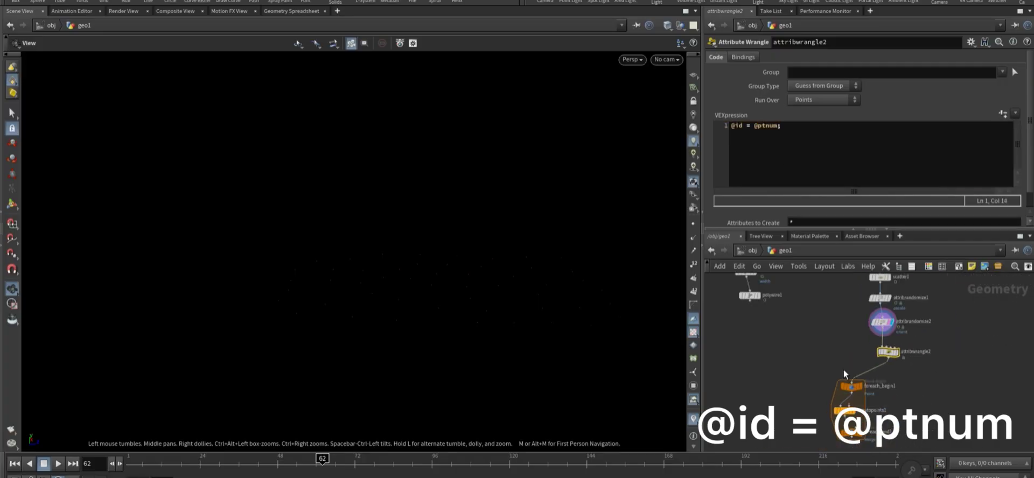
scroll(832, 379, up, 2)
click(856, 369)
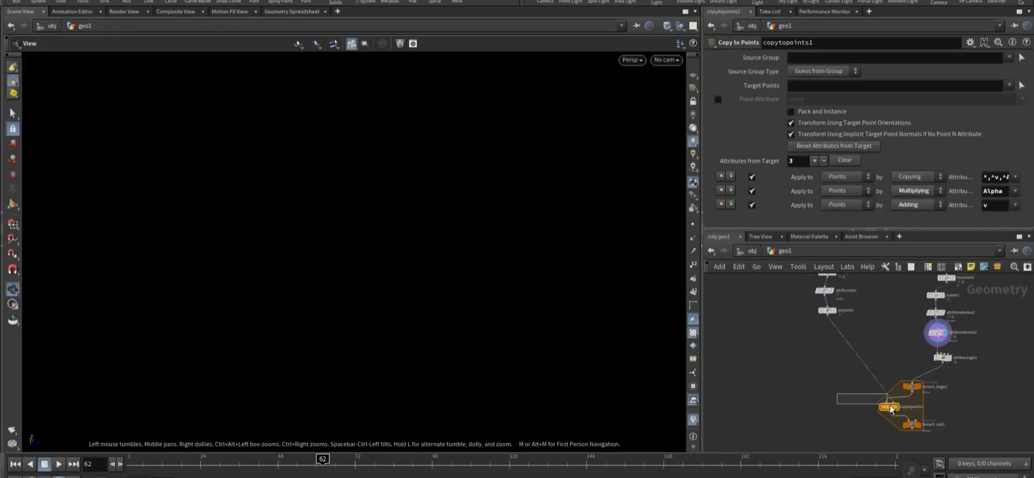
scroll(916, 420, up, 5)
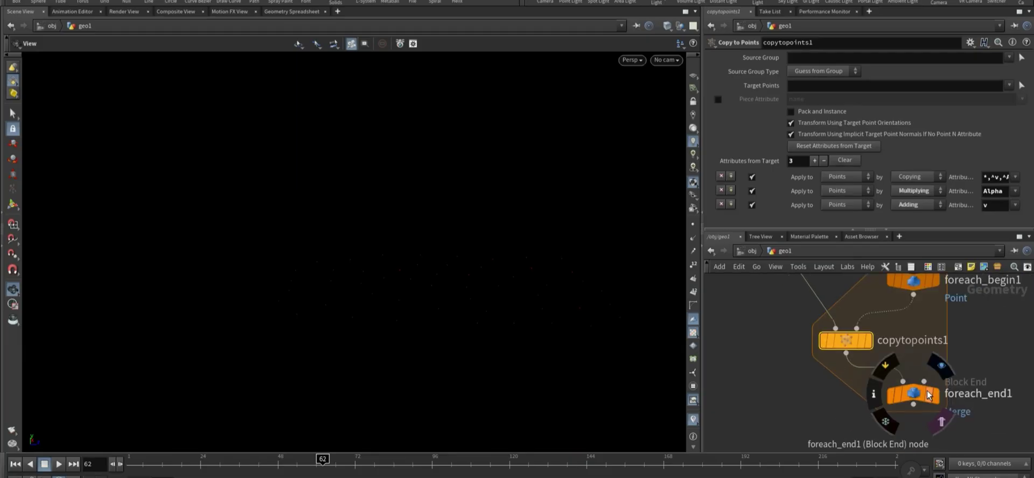
click(927, 397)
- Set attribrandomize2's orient range per dimension: min 0.1/.1/.1, max -.1/-.1/-.1
scroll(943, 377, down, 5)
click(953, 354)
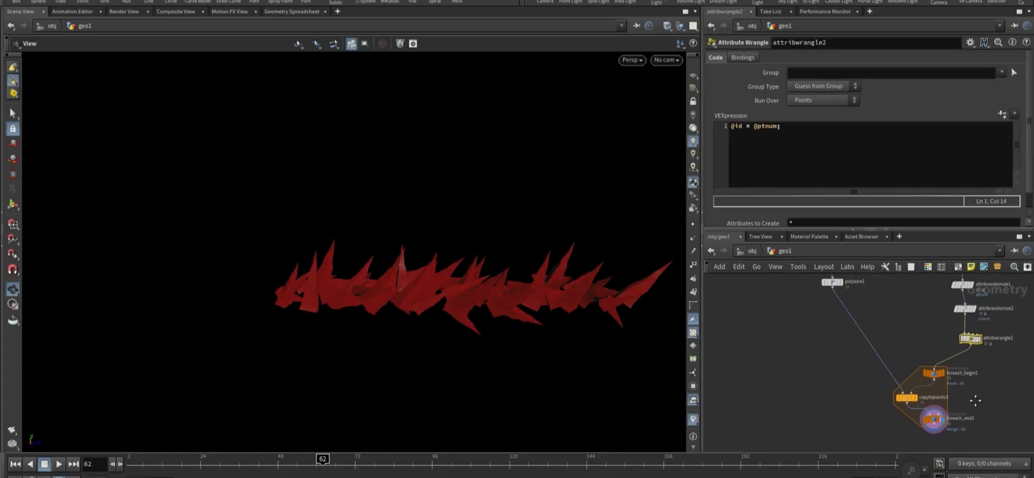
scroll(923, 325, up, 2)
click(959, 323)
click(791, 181)
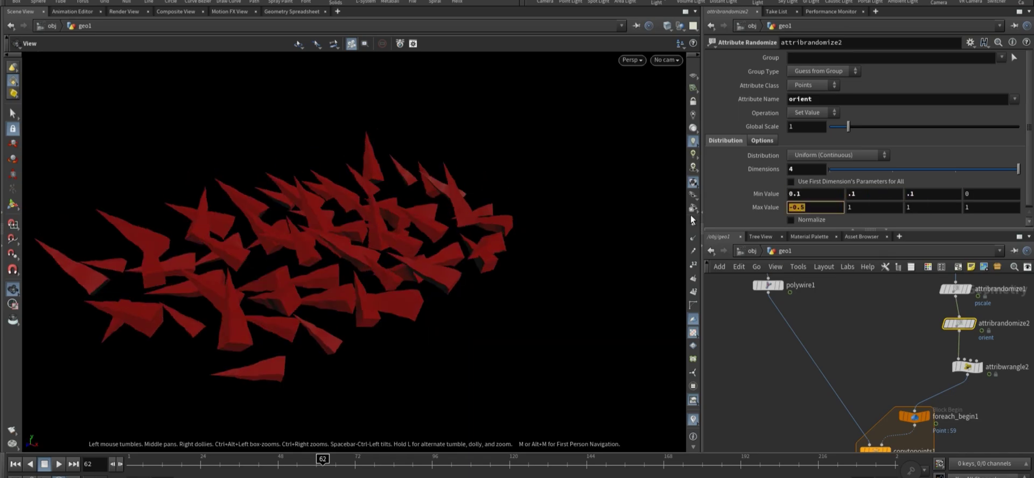
key(Tab)
text(-.1)
key(Tab)
text(-.1)
key(Return)
- Play the animation and view the upright spikes from above
scroll(851, 340, down, 3)
scroll(851, 340, up, 3)
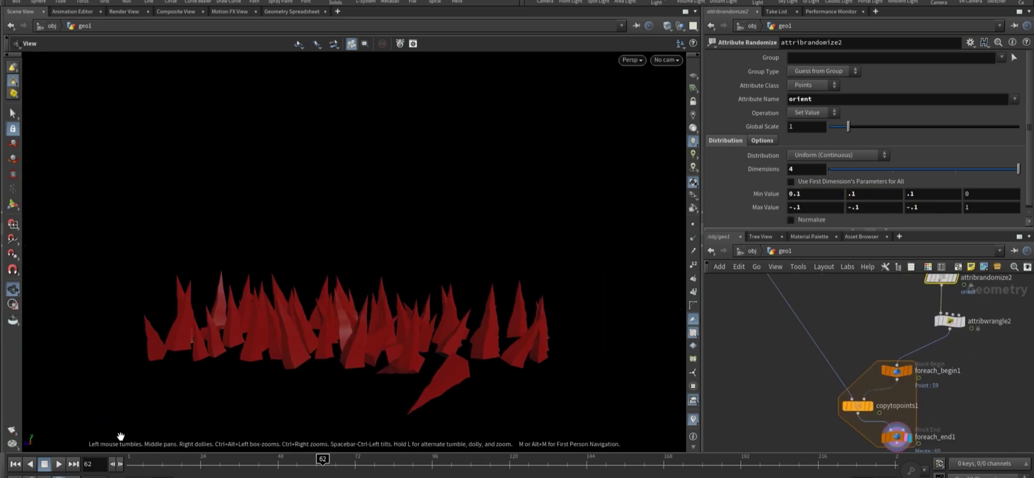
click(59, 464)
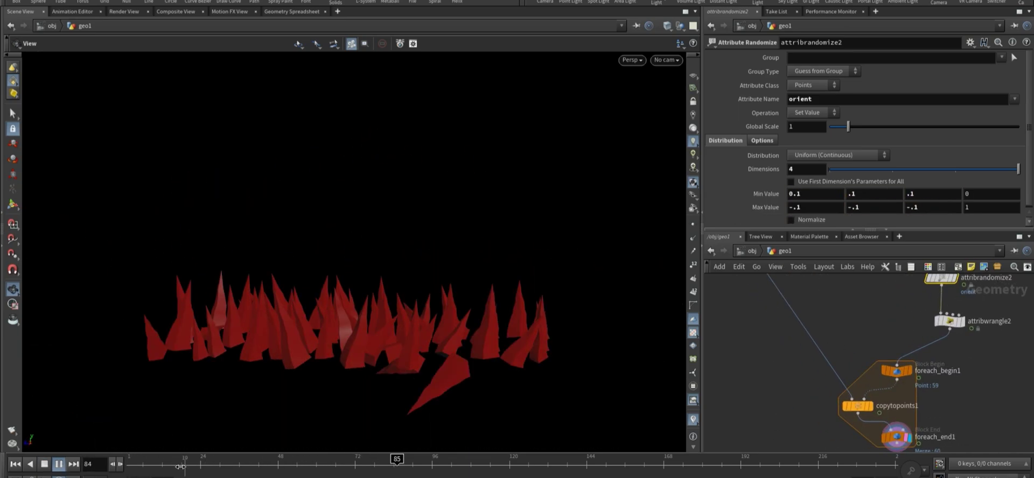
drag(345, 345, 420, 387)
- Add a Delete node before the loop removing points by expression $CR<=0
scroll(942, 347, up, 2)
key(Tab)
text(attw)
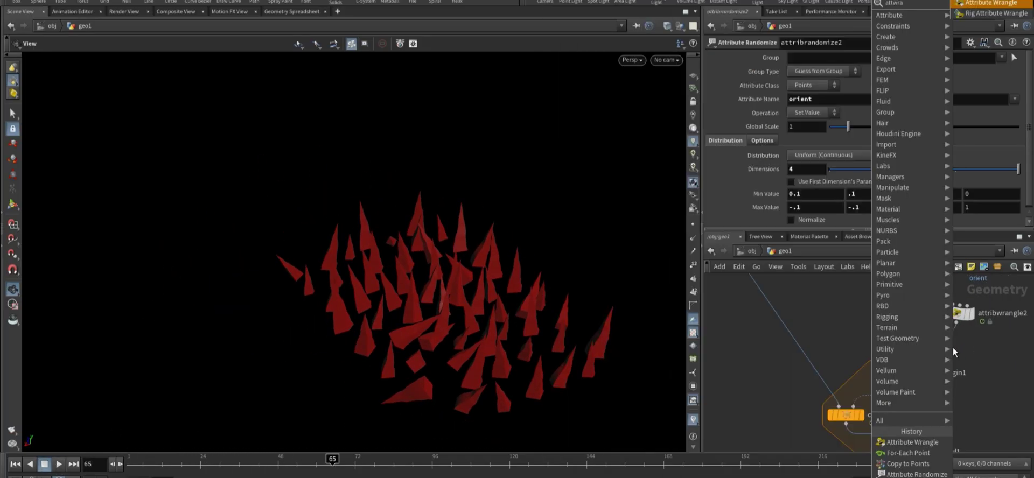
key(Return)
click(952, 348)
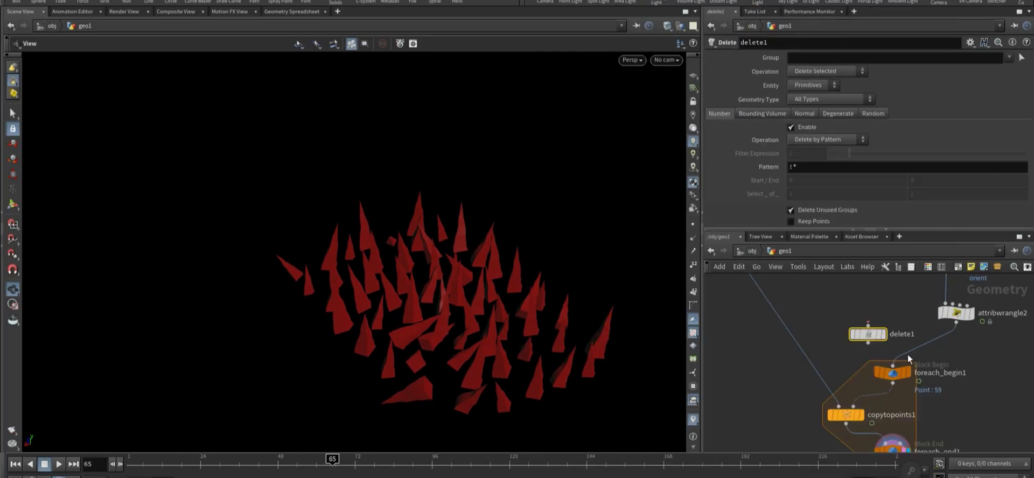
click(813, 172)
click(814, 84)
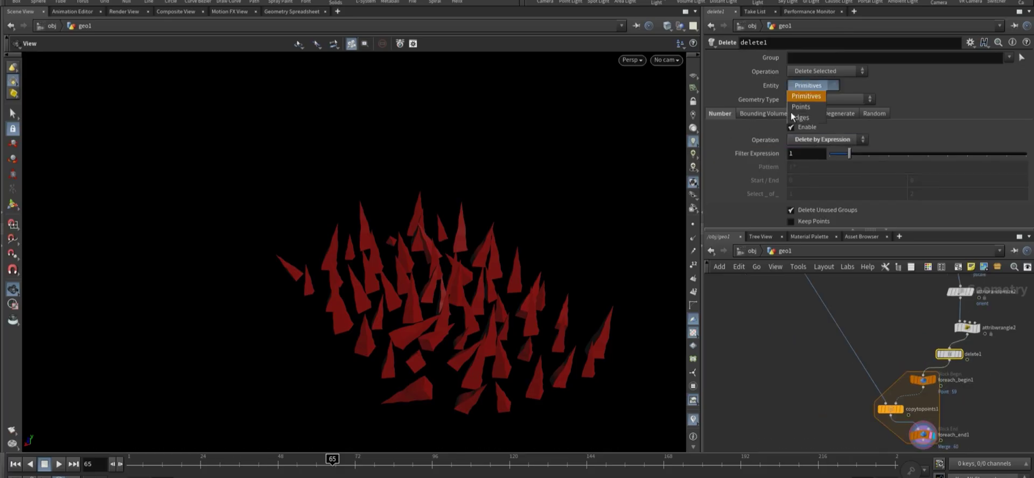
click(803, 115)
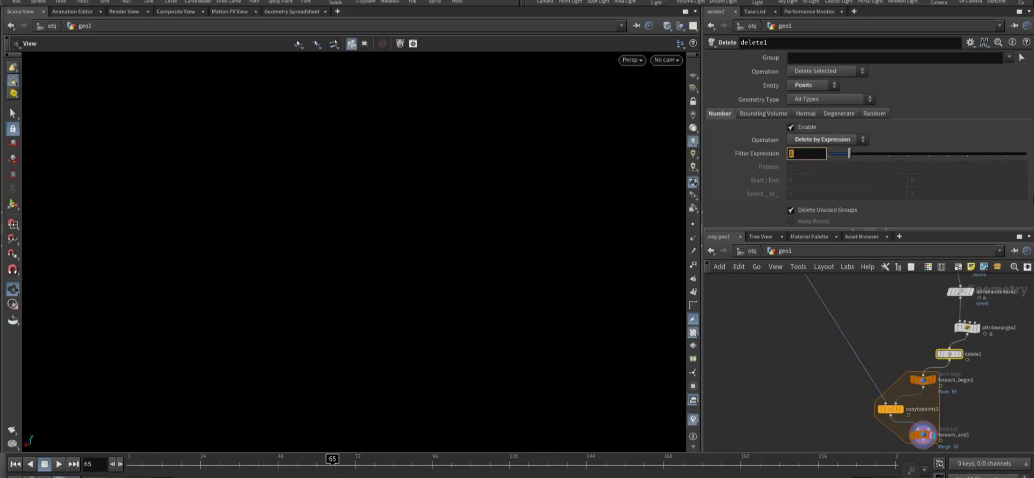
text($)
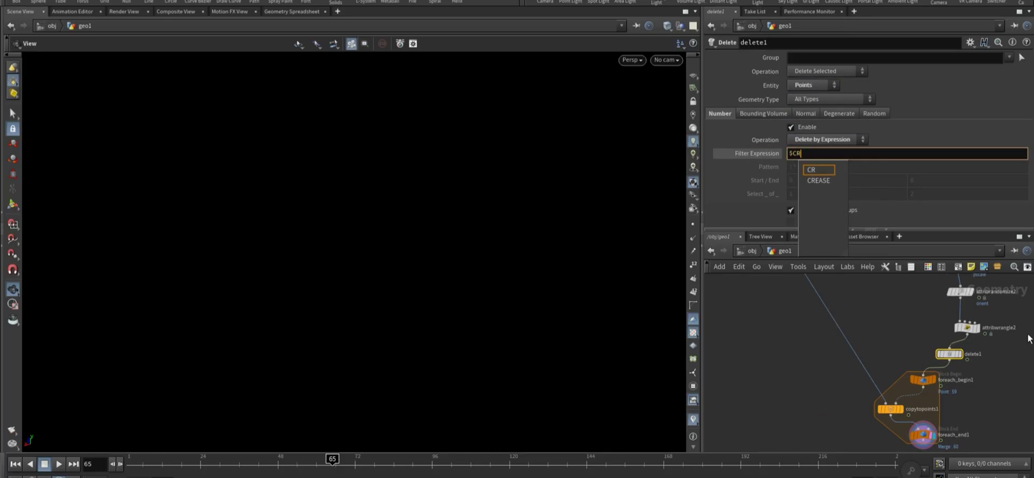
text(CR<=0)
key(Return)
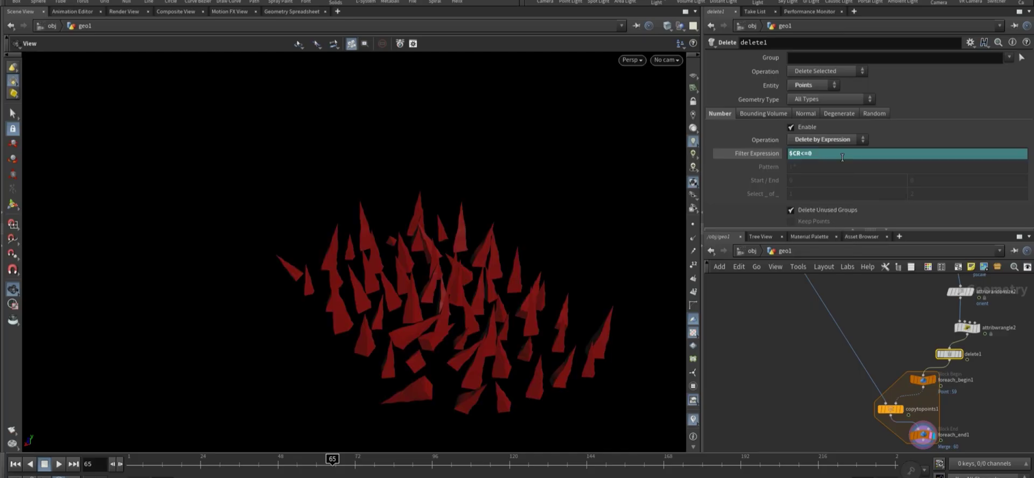
- Play the animation and stop at frame 93 to check the spikes
key(Up)
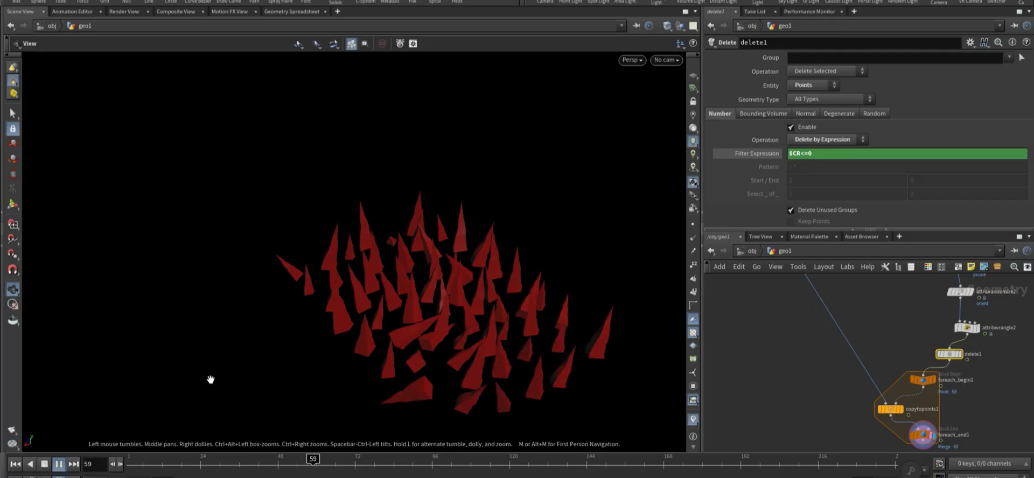
click(48, 468)
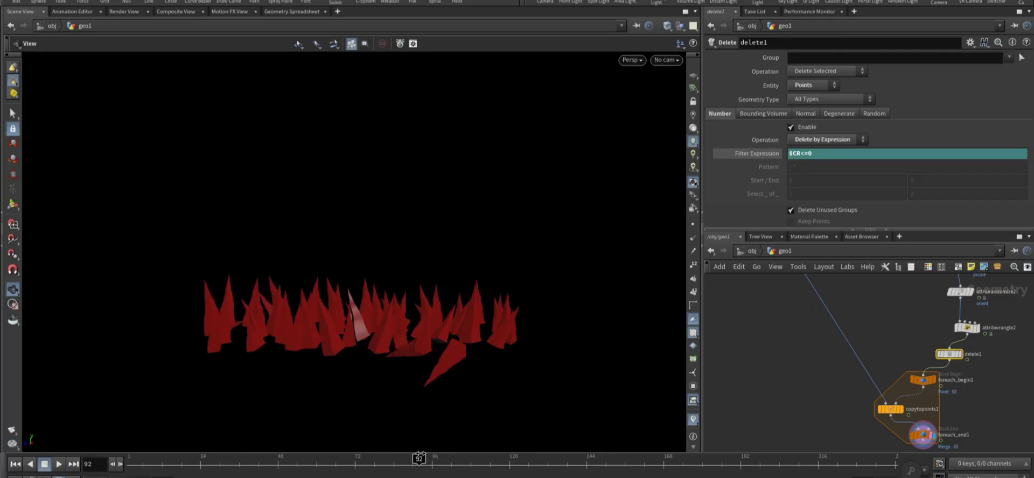
scroll(842, 373, down, 3)
key(Tab)
- Insert a Time Shift with Frame $F-point("../foreach_begin1/",0,"id",0) and preview the staggered growth
text(time)
key(Return)
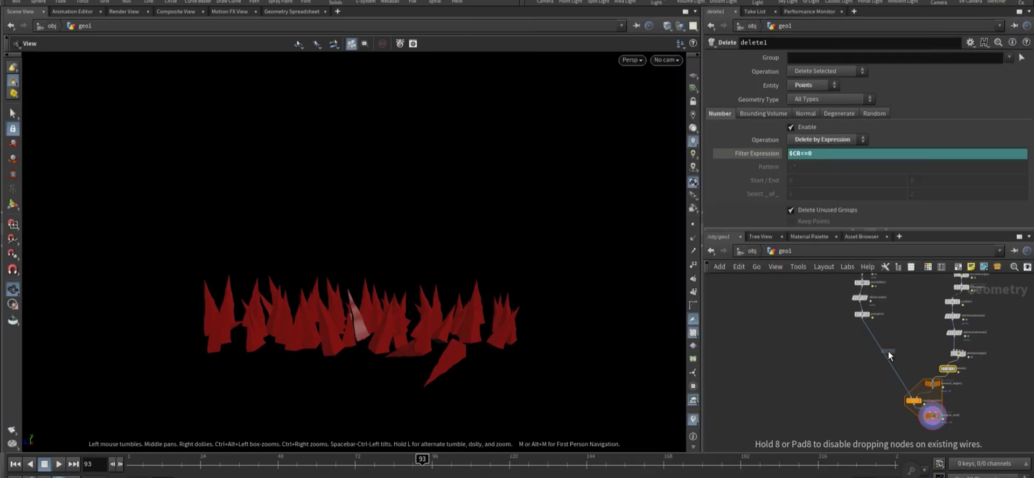
click(847, 358)
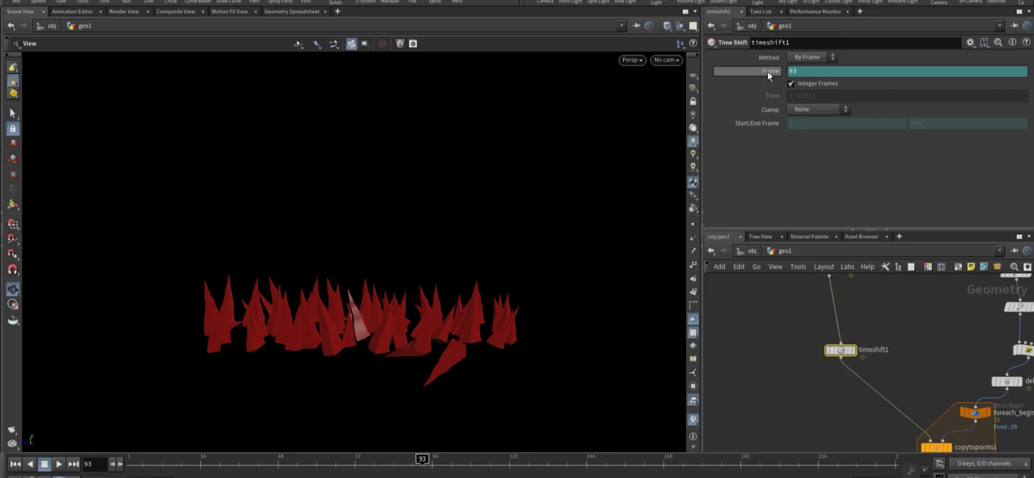
text(-point("")
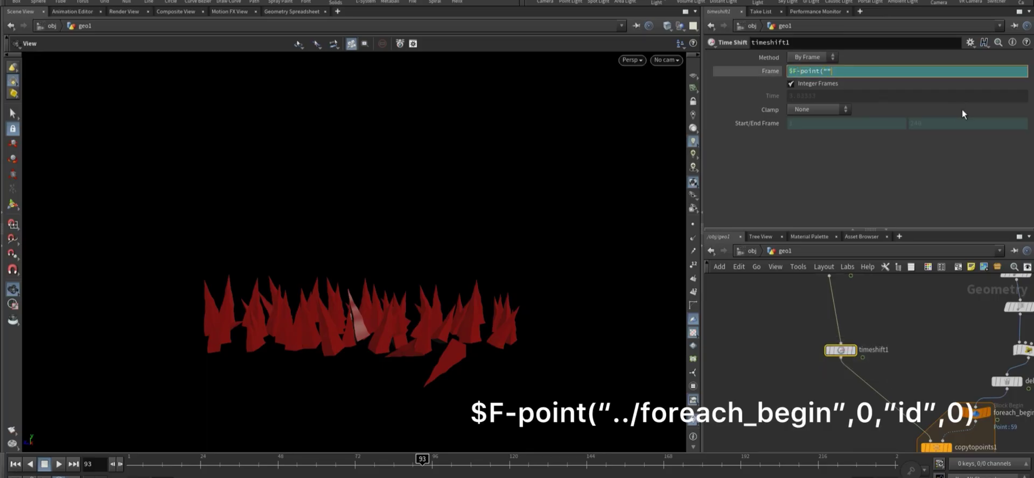
key(Left)
text(../f)
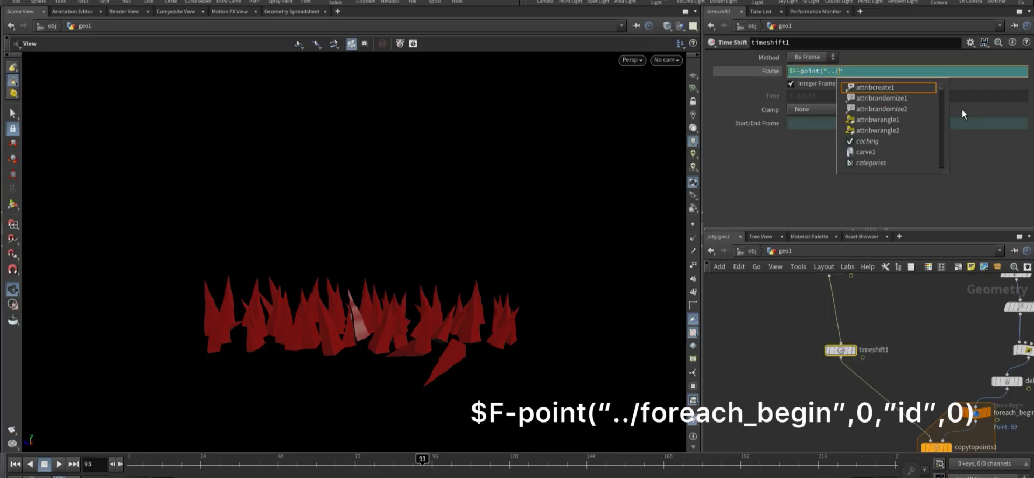
key(Tab)
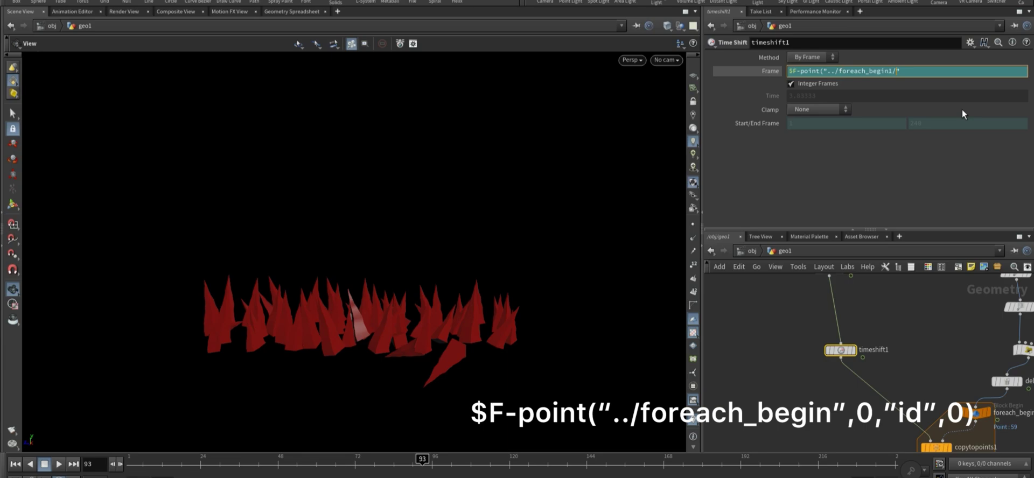
text(,0,"id",0))
key(Return)
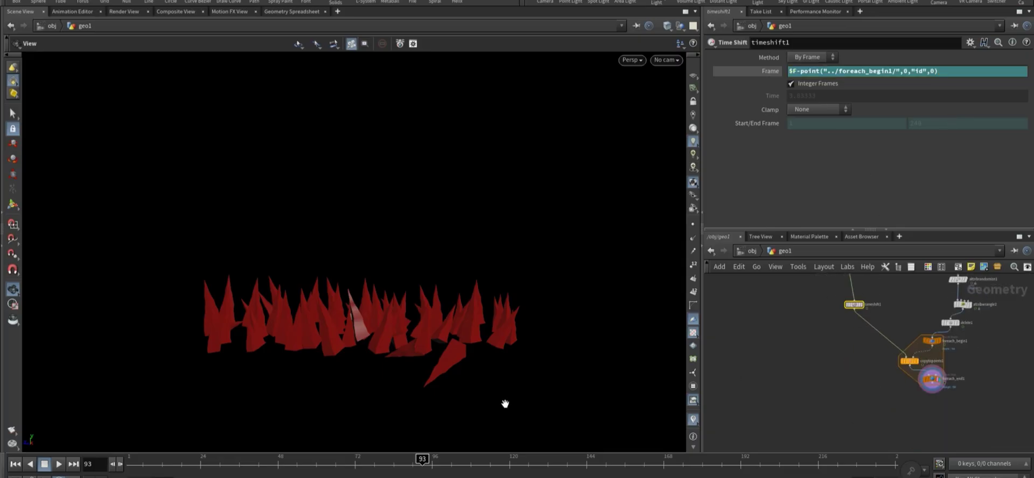
click(58, 465)
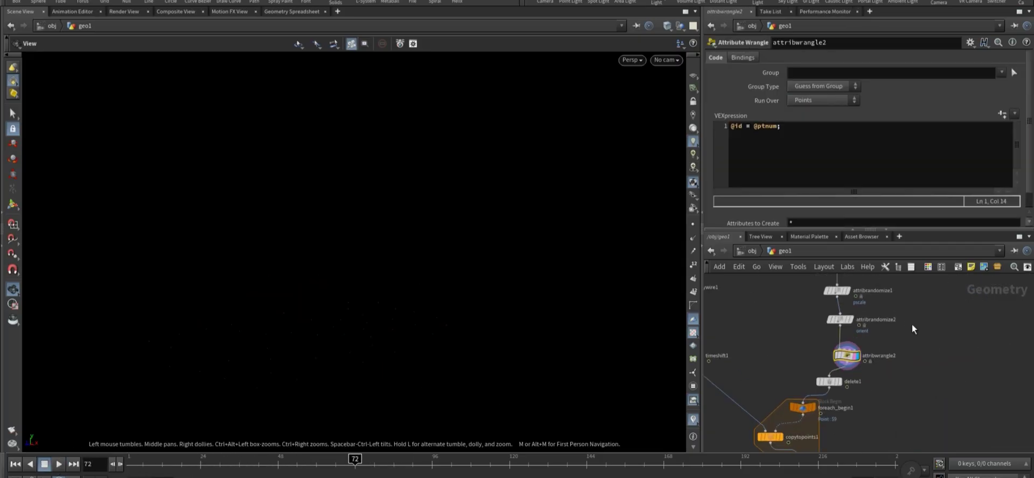
scroll(917, 309, down, 3)
scroll(879, 364, up, 8)
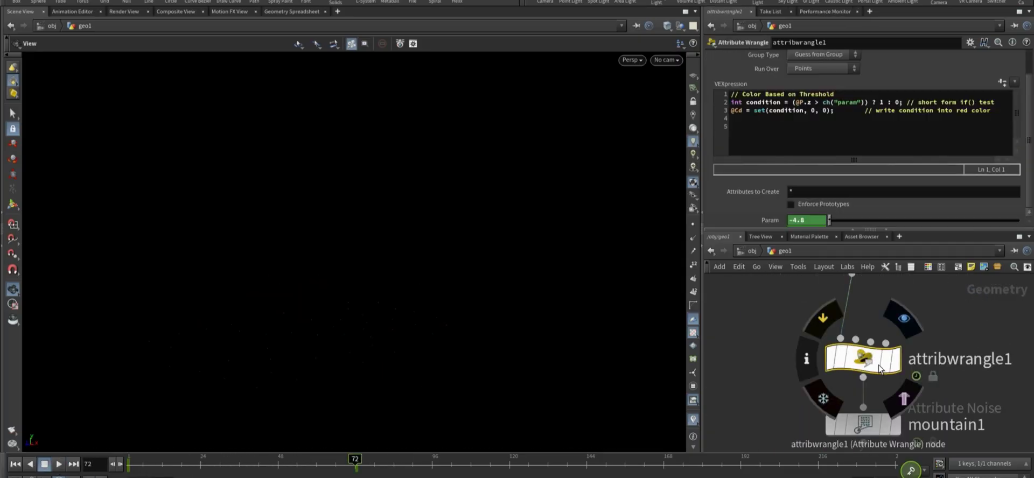
scroll(878, 364, down, 6)
key(Tab)
key(Escape)
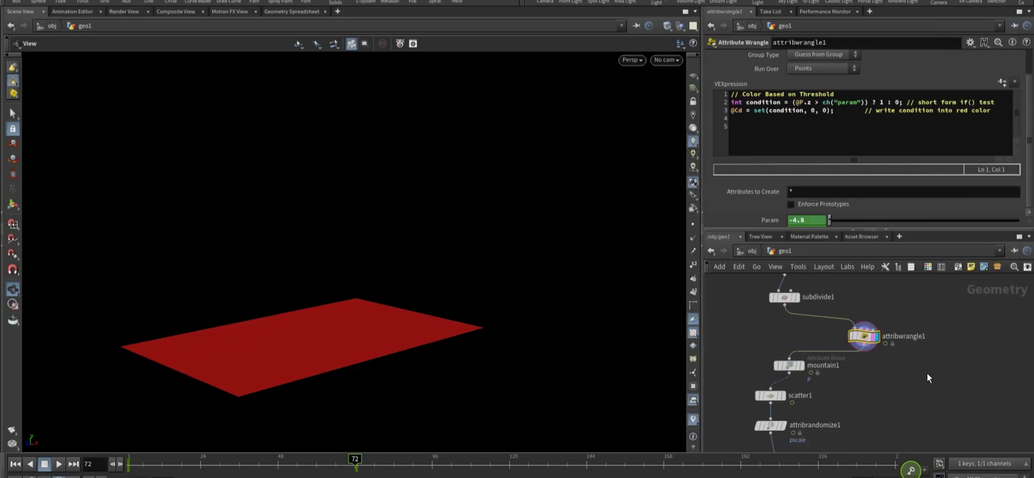
key(Tab)
text(dell)
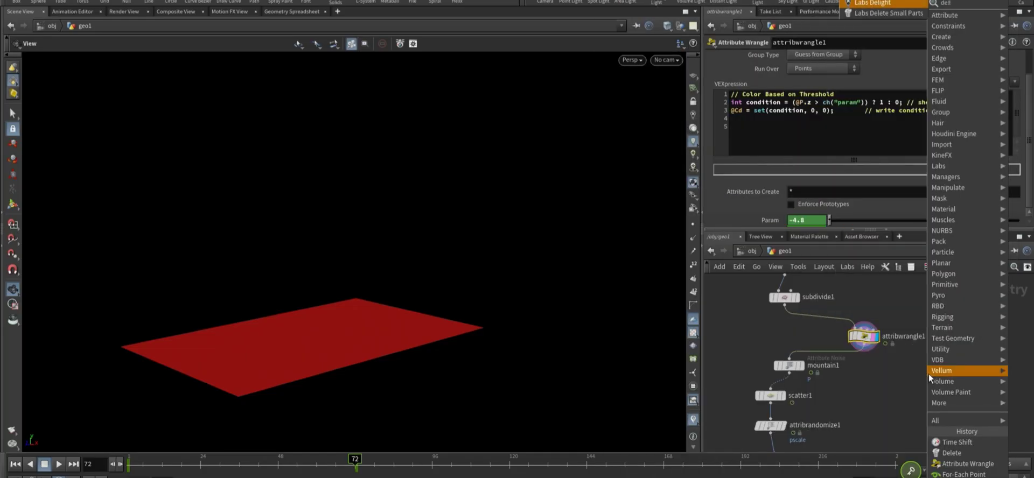
key(BackSpace)
text(ete)
key(Return)
click(942, 383)
scroll(920, 351, up, 4)
click(810, 74)
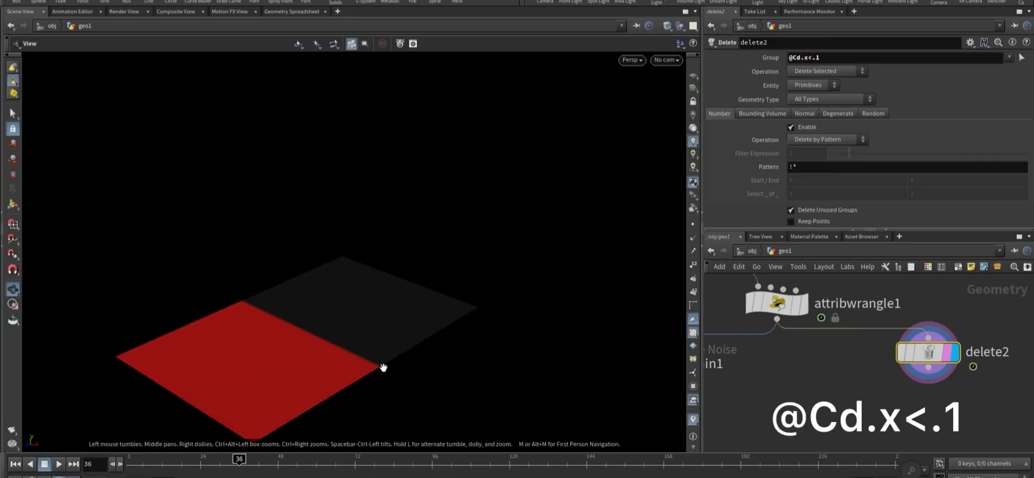
scroll(792, 328, down, 2)
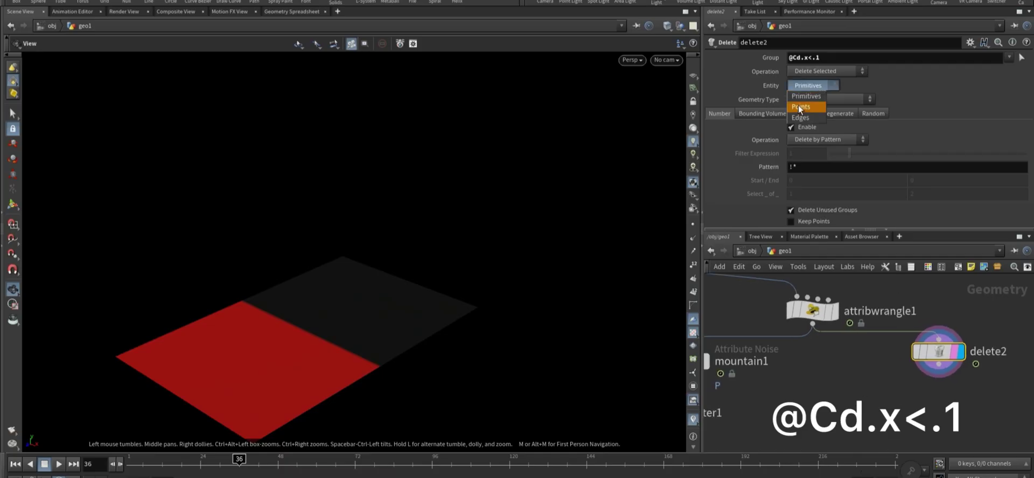
click(801, 107)
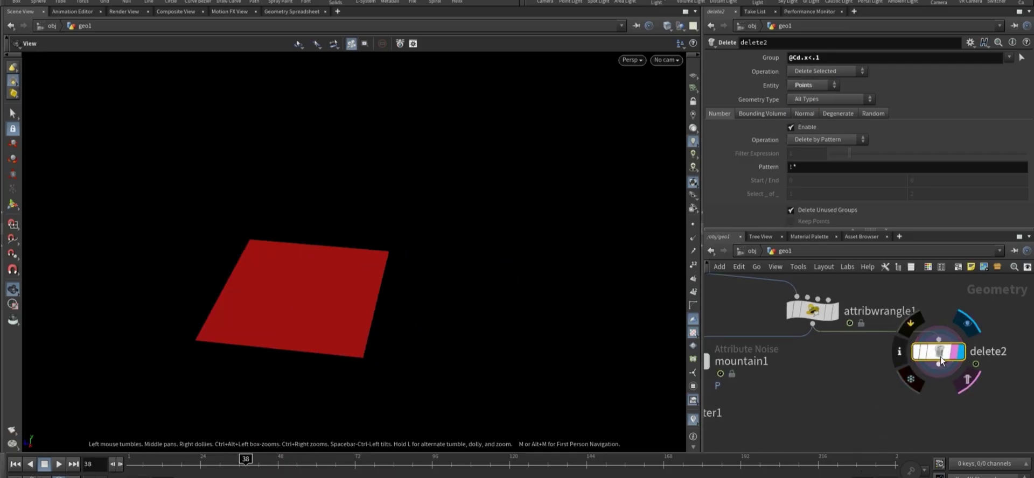
- Insert an Attribute Blur on Cd with 80 iterations between attribwrangle1 and delete2
key(Tab)
click(868, 367)
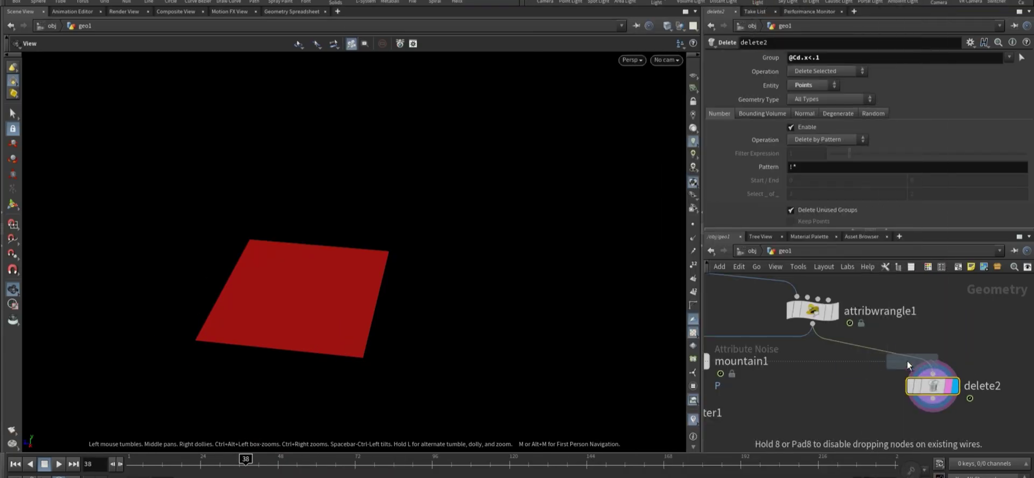
click(906, 361)
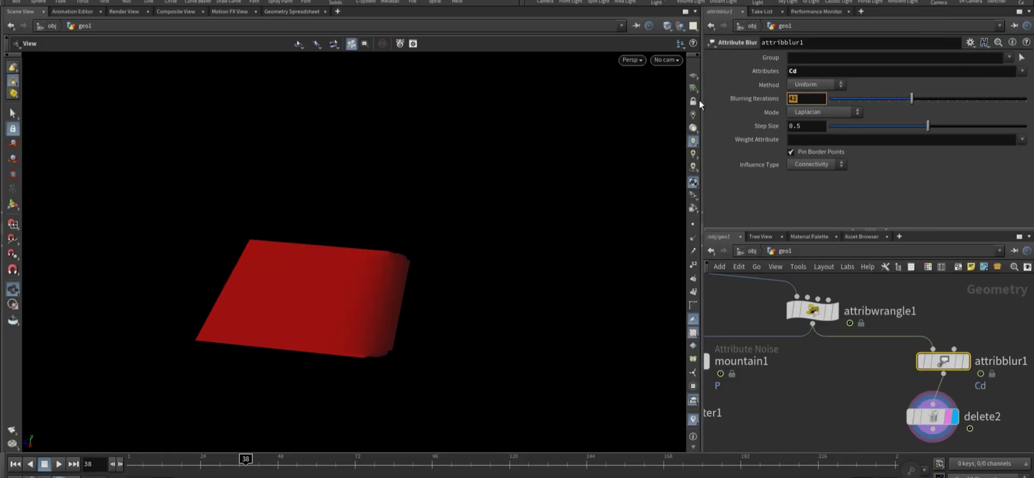
text(80)
key(Return)
middle_drag(932, 418, 907, 376)
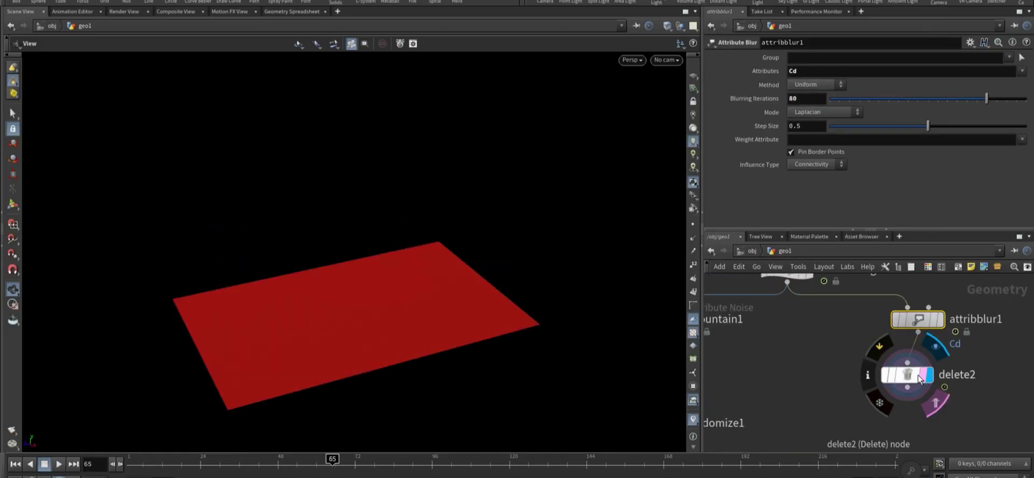
scroll(907, 376, down, 3)
key(Tab)
key(Escape)
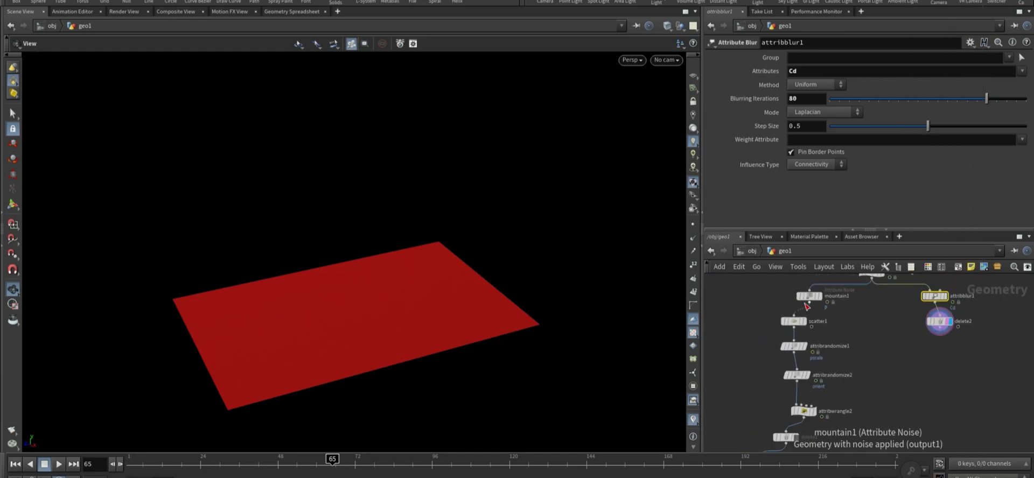
drag(914, 341, 965, 286)
scroll(923, 370, up, 3)
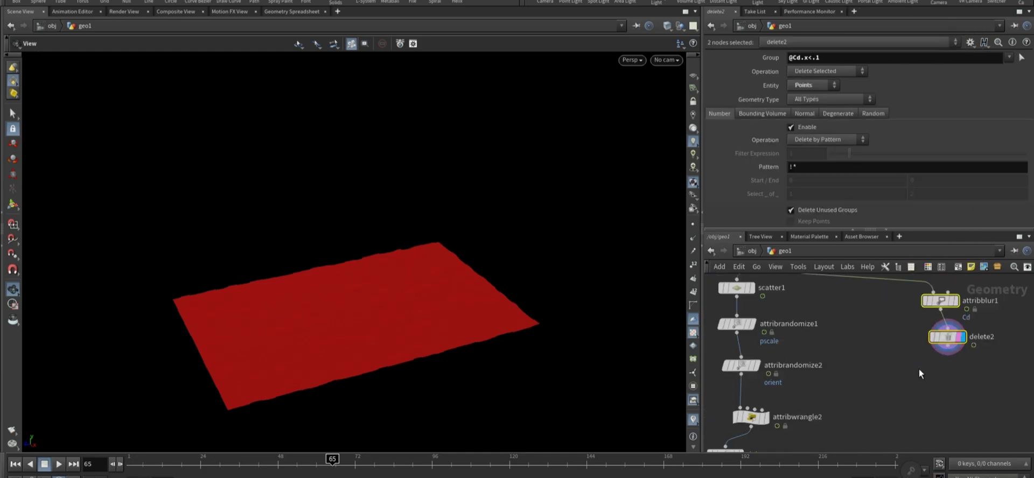
key(Tab)
- Add an Extrude Volume node below delete2 and set its Depth to -0.03
text(extr)
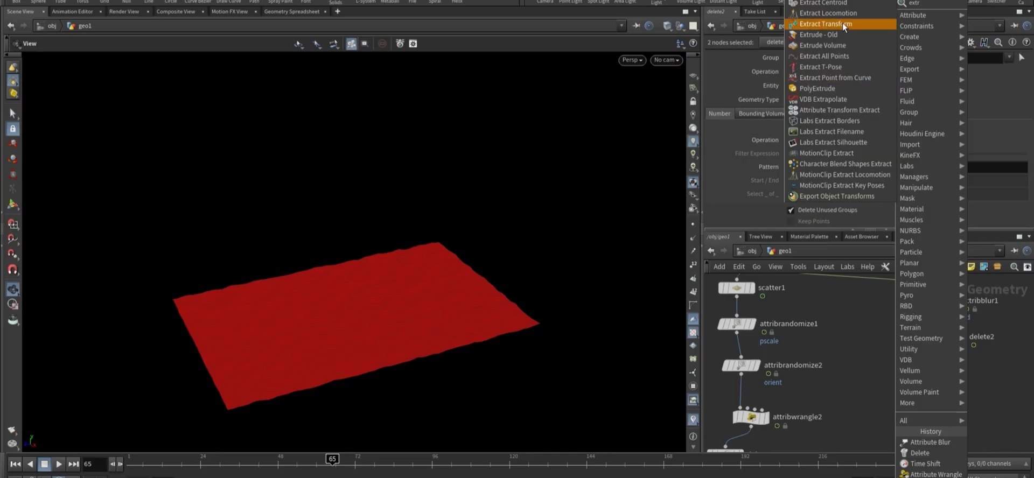
click(845, 45)
click(946, 358)
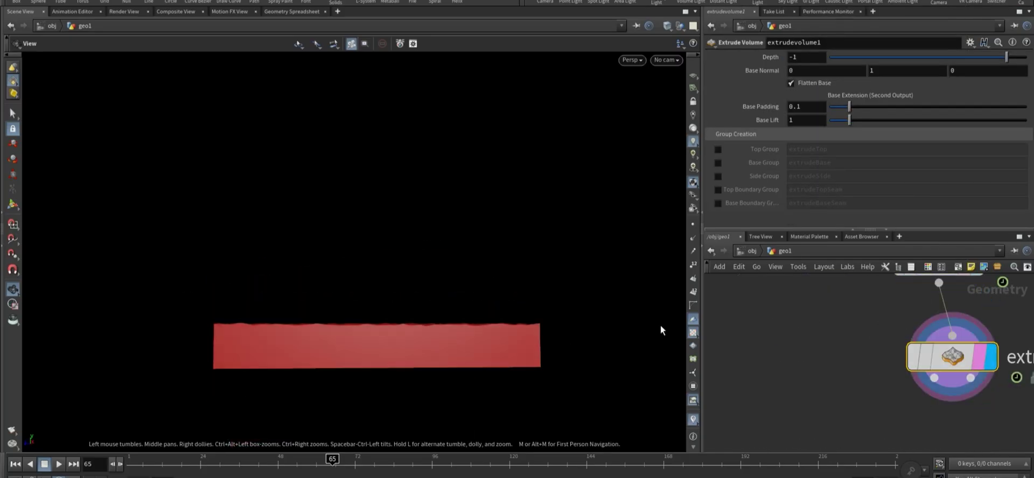
drag(947, 57, 1016, 59)
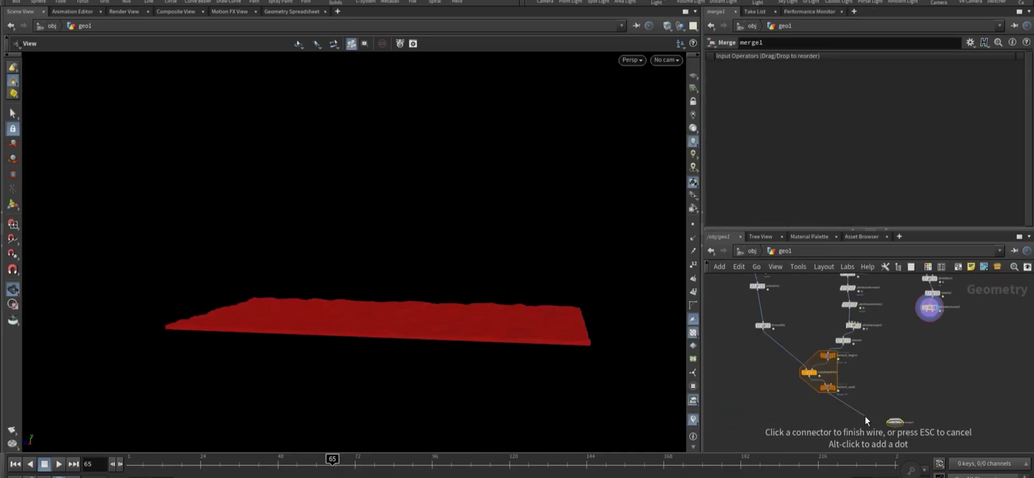
- Merge foreach_end1's spikes with extrudevolume1 and display the merged result
click(865, 416)
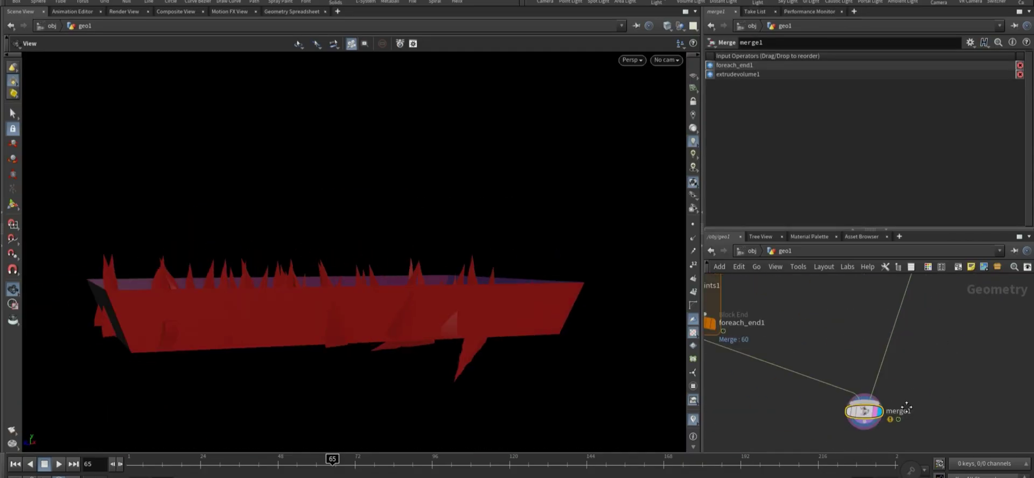
scroll(907, 377, down, 3)
scroll(937, 348, up, 3)
click(965, 347)
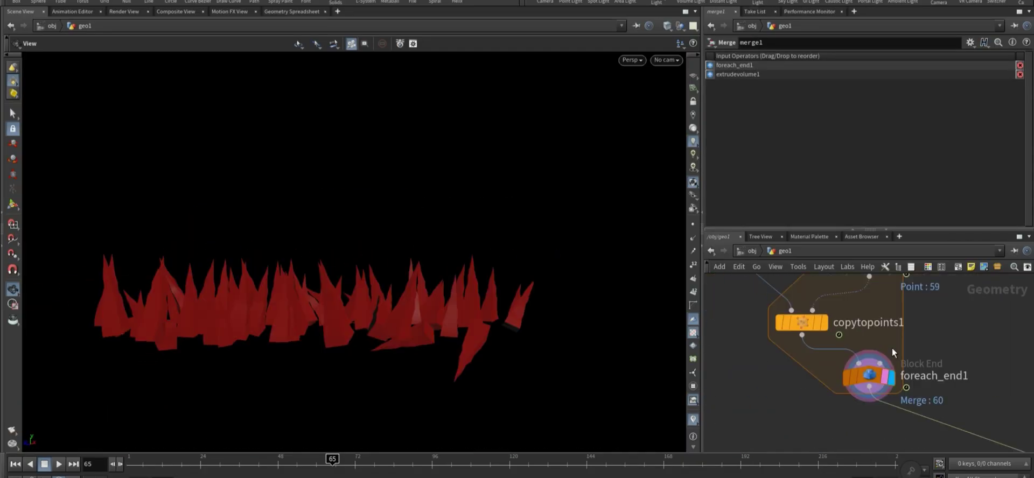
middle_drag(855, 355, 955, 321)
click(900, 313)
click(929, 326)
scroll(901, 373, down, 3)
scroll(926, 347, down, 5)
scroll(862, 350, up, 5)
click(895, 359)
scroll(376, 320, up, 3)
- Play the animation while orbiting to watch the spikes regrow on the ground
drag(377, 320, 344, 434)
click(58, 465)
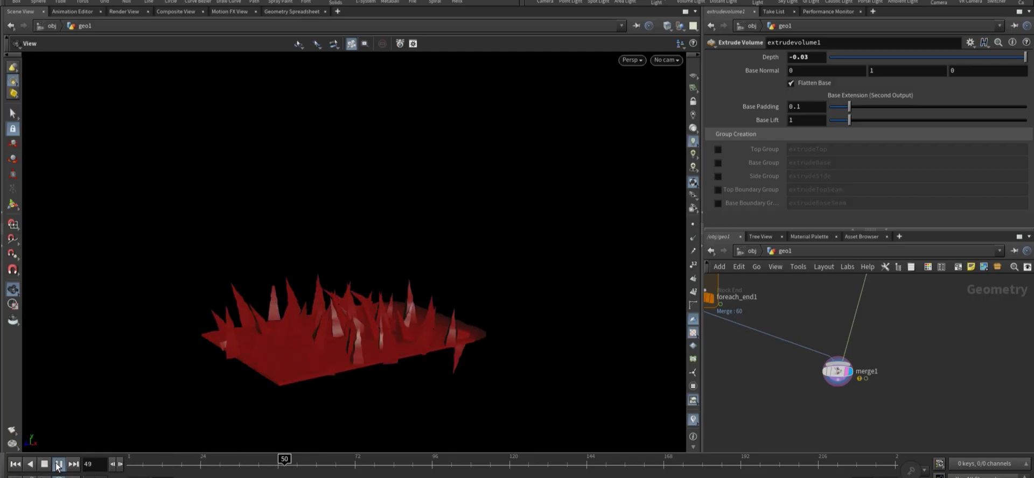
drag(375, 385, 344, 356)
scroll(977, 318, down, 3)
- Add a VDB from Polygons node under merge1 with a Voxel Size of 0.03
key(Tab)
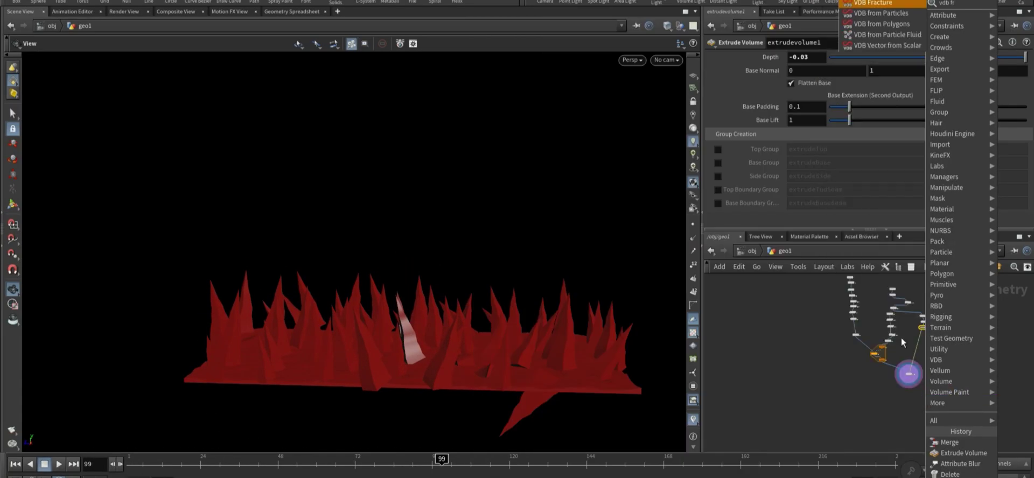
click(897, 34)
scroll(899, 376, up, 2)
click(899, 376)
scroll(785, 381, up, 3)
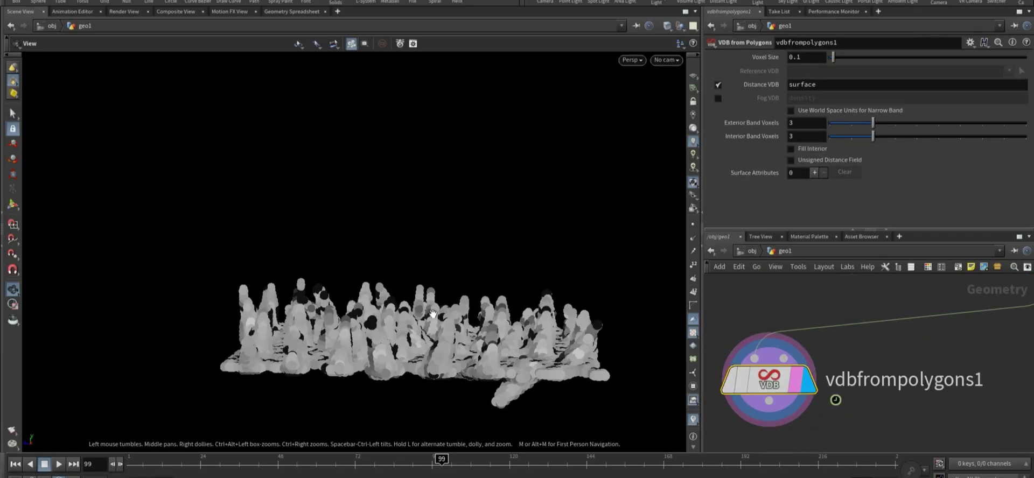
click(819, 57)
scroll(848, 382, down, 3)
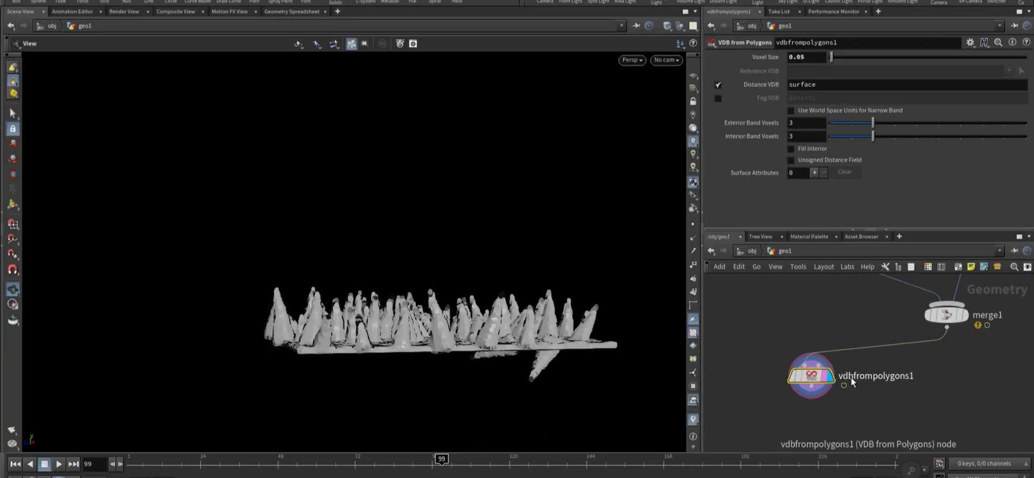
scroll(841, 374, up, 3)
- Append a VDB Smooth node below vdbfrompolygons1
key(Tab)
key(Escape)
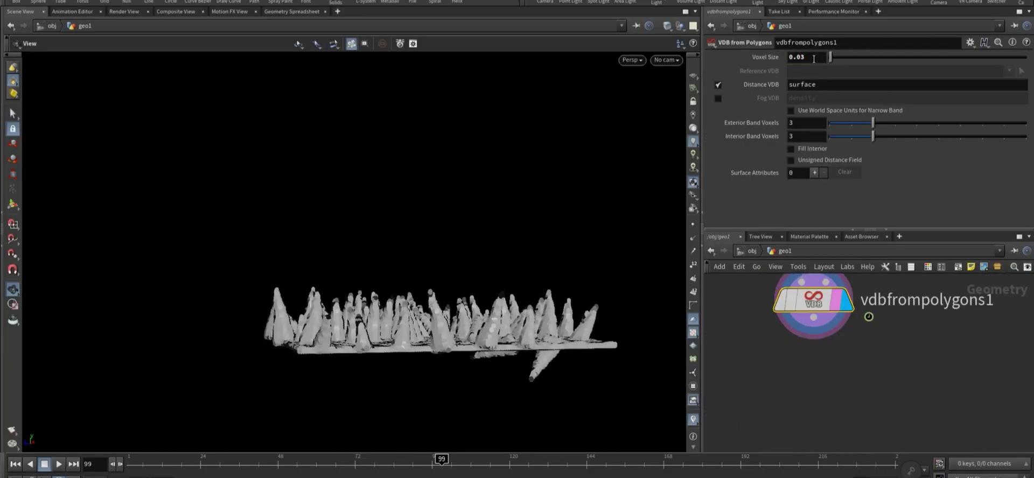
key(Tab)
text(vdb)
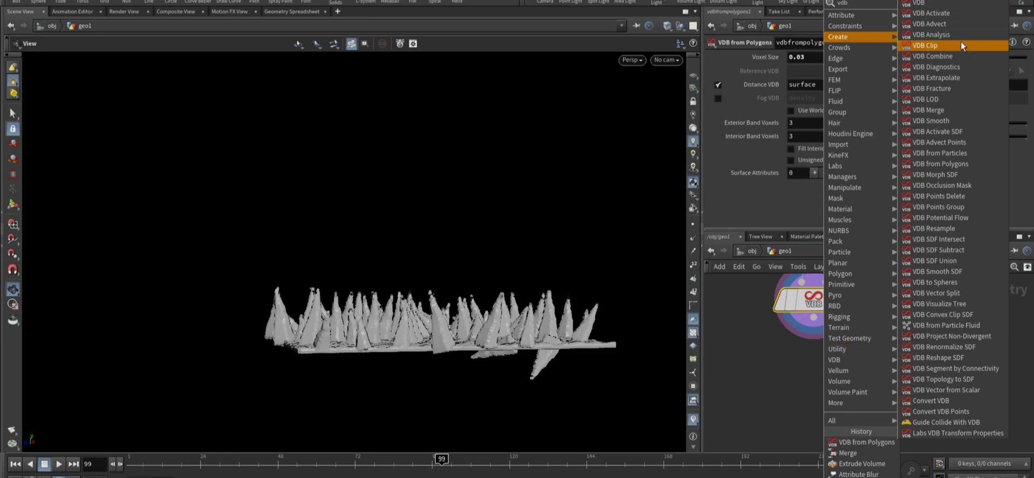
click(931, 121)
click(821, 330)
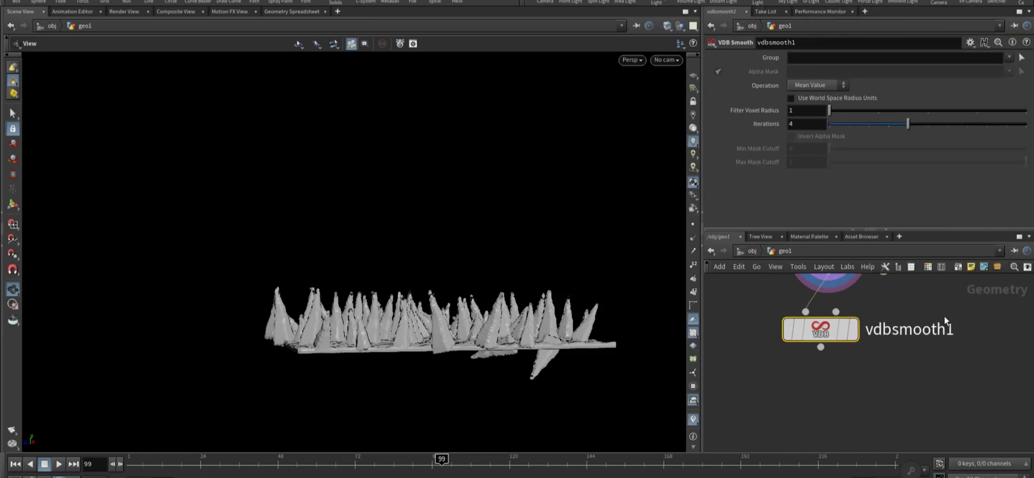
- Append a Convert VDB node below vdbsmooth1 and set its conversion to Polygons
key(Tab)
text(vd)
click(943, 18)
click(820, 411)
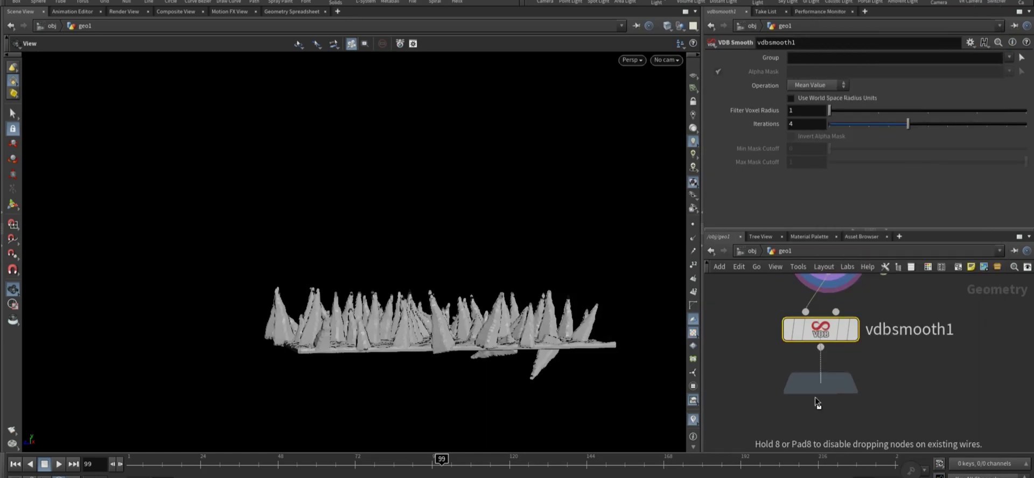
scroll(814, 393, up, 3)
scroll(539, 337, up, 5)
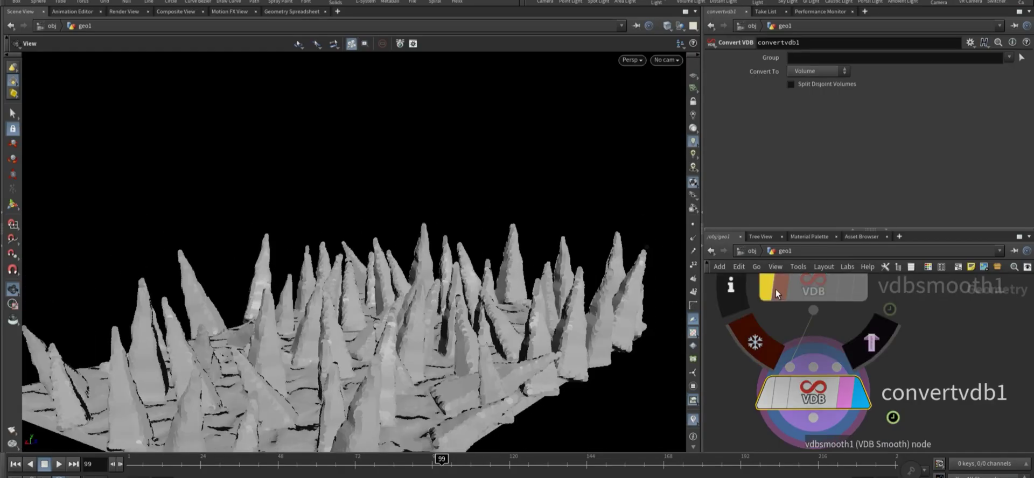
click(814, 286)
key(Up)
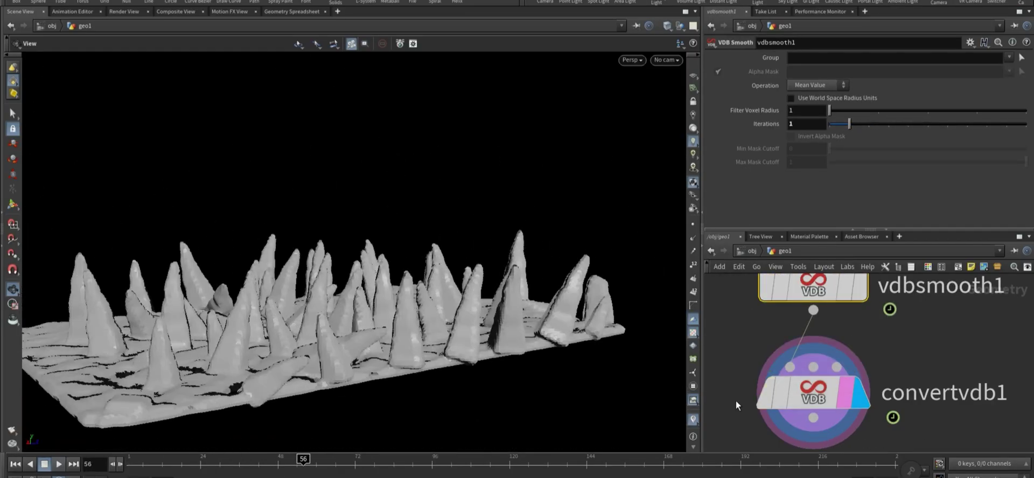
click(813, 397)
click(814, 71)
click(810, 73)
key(Up)
- Replay the spike growth from frame 1 from a lower, closer view
drag(447, 338, 324, 377)
click(15, 463)
click(61, 465)
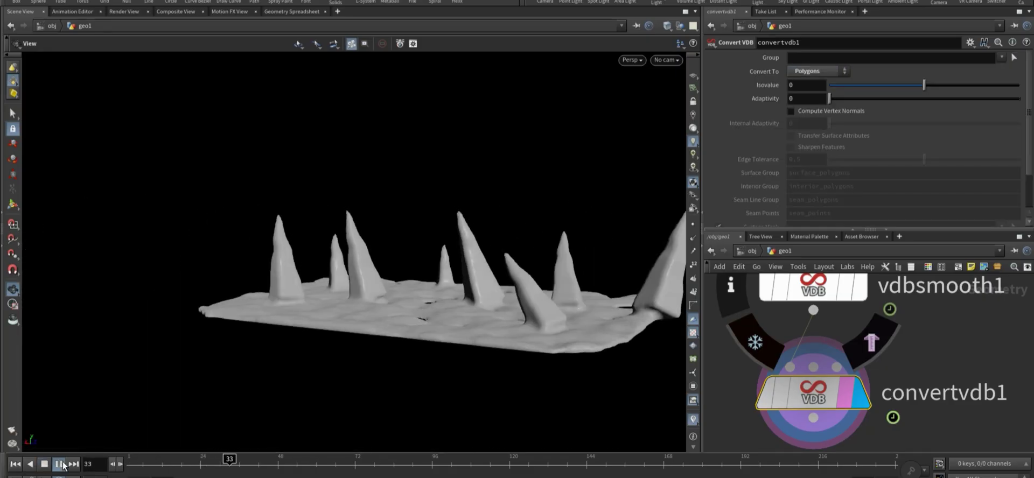